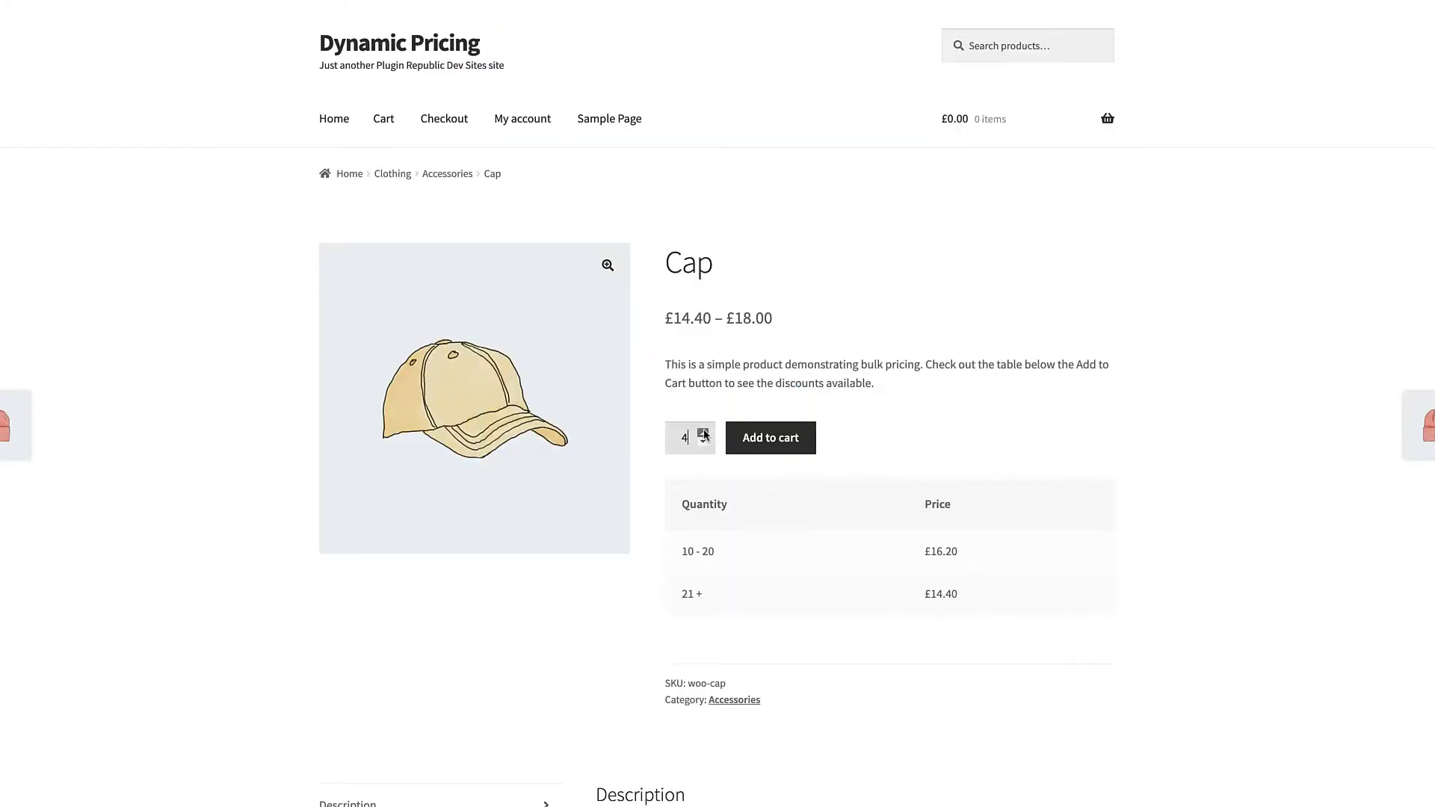
Set the Cap quantity to 10 and add the Caps to the cart.
click(703, 433)
click(703, 433)
click(704, 432)
click(703, 432)
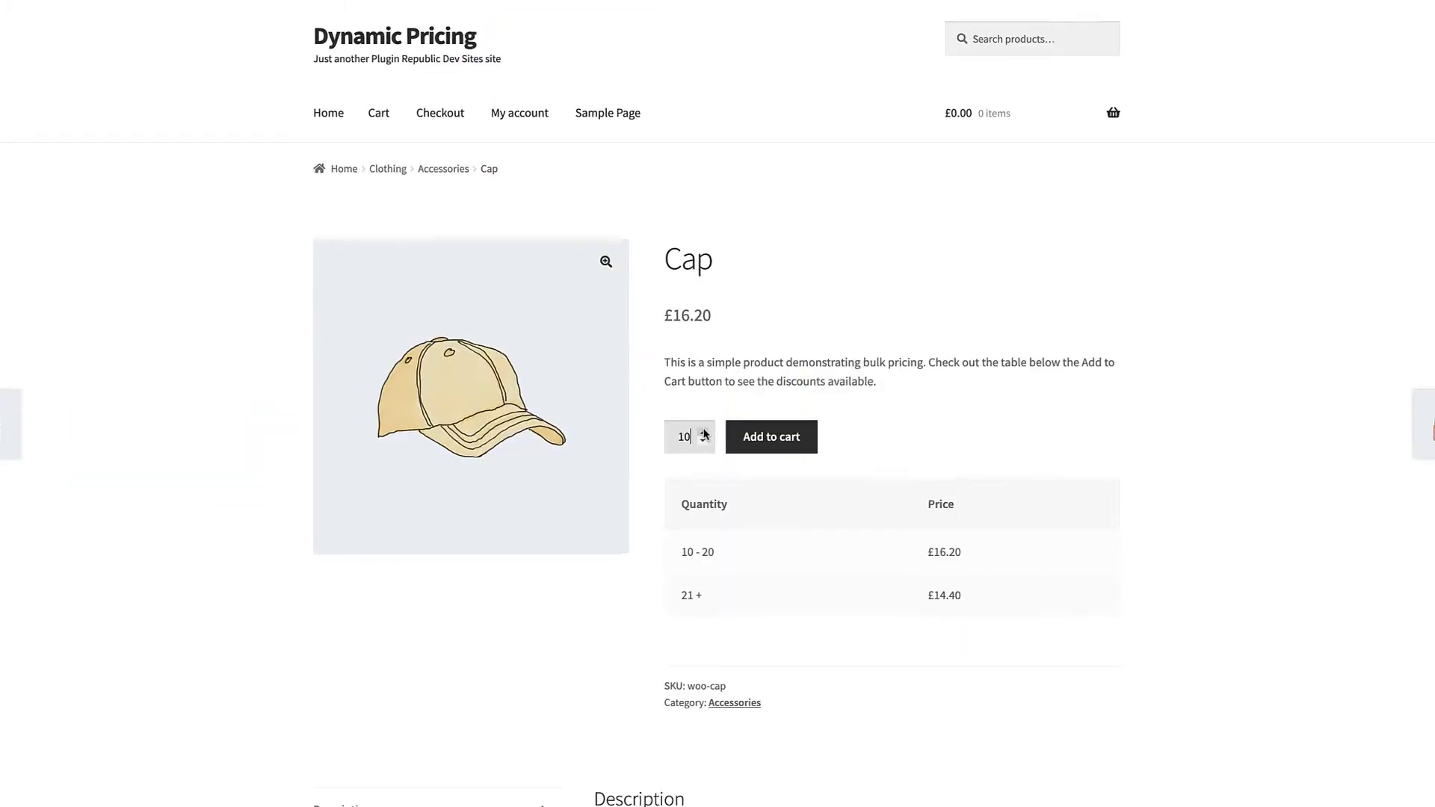
click(783, 402)
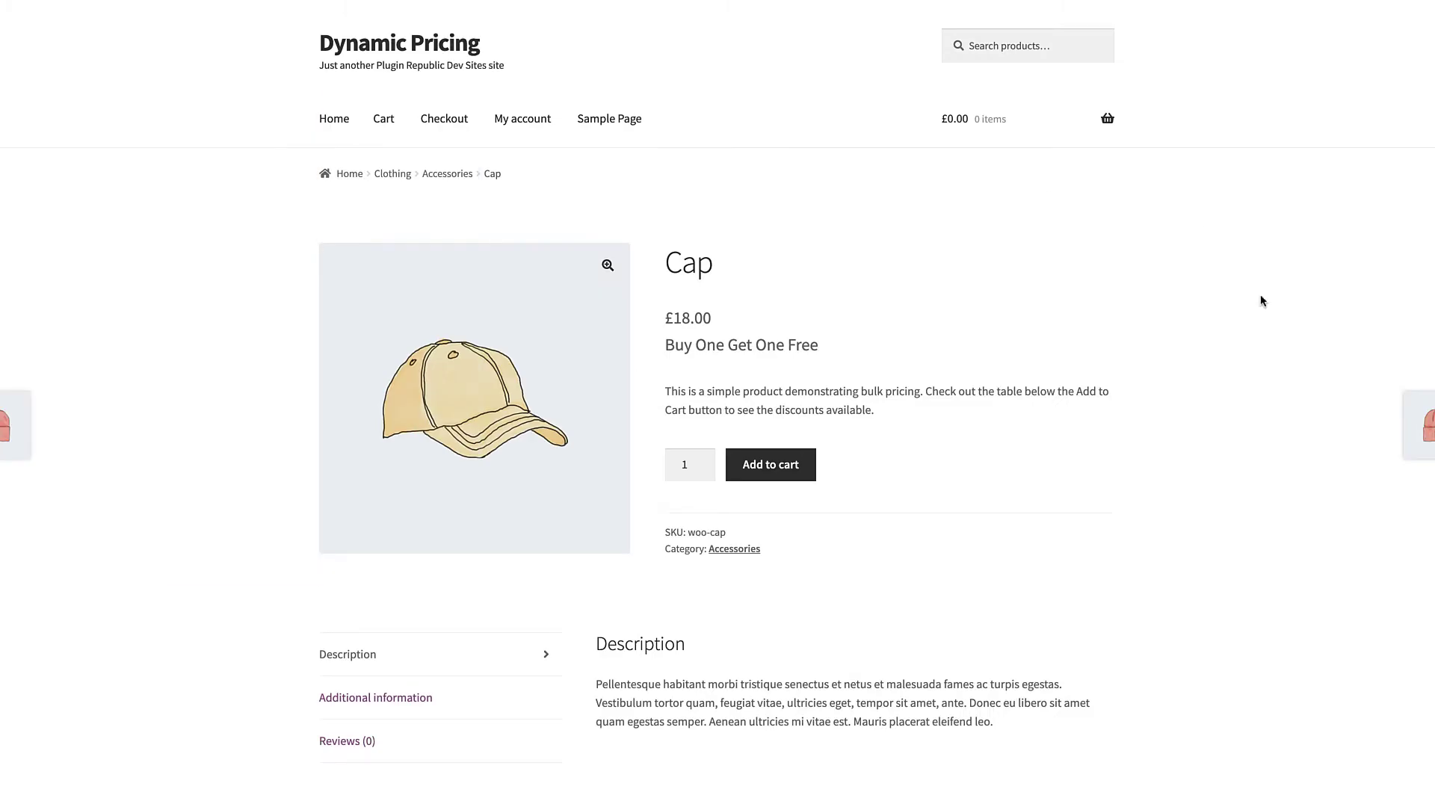
Return to the Cap product page with its £14.40 – £18.00 bulk pricing table.
click(763, 466)
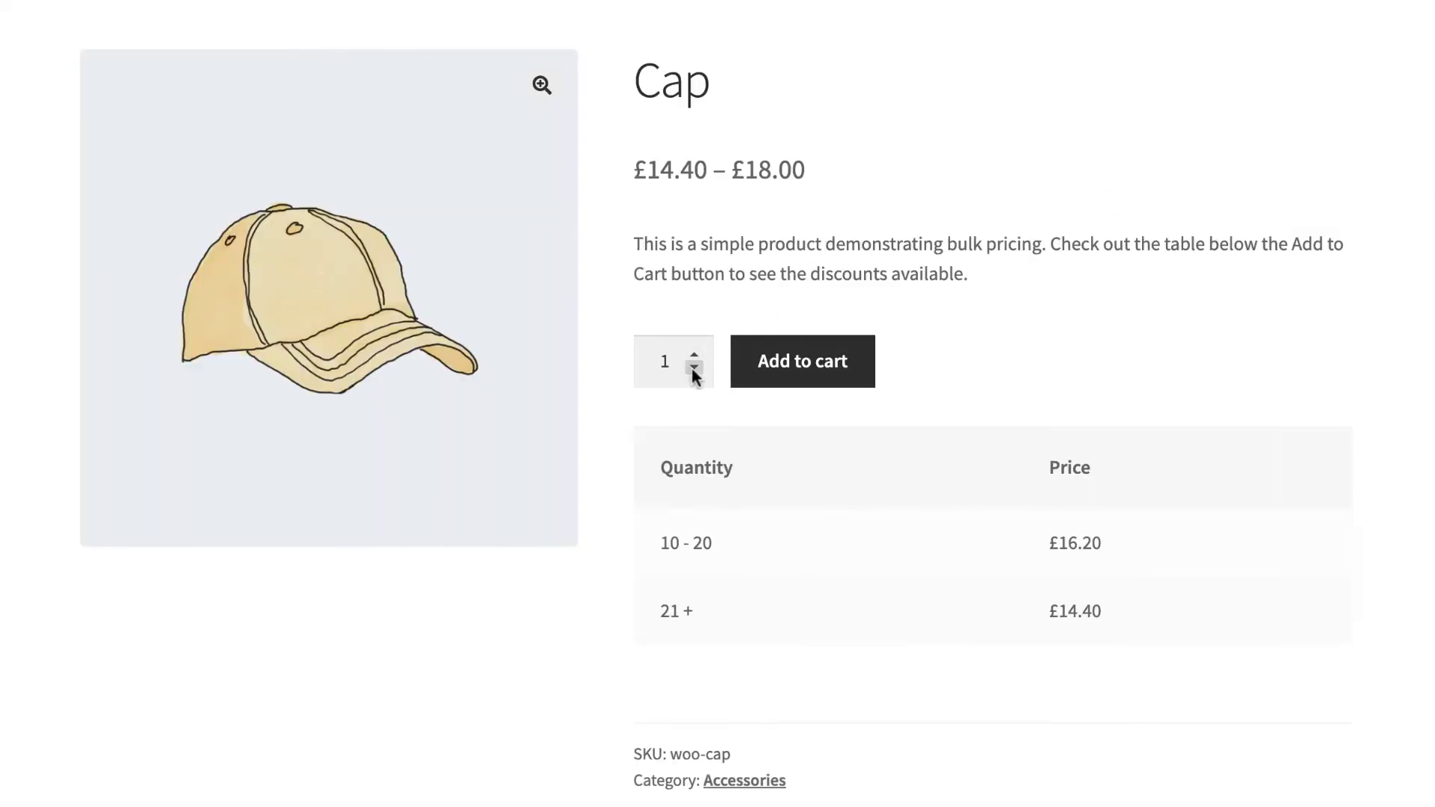
Add 10 Caps to the cart and view the cart at the £16.20 bulk price.
click(695, 355)
click(695, 354)
click(695, 354)
click(695, 354)
click(695, 354)
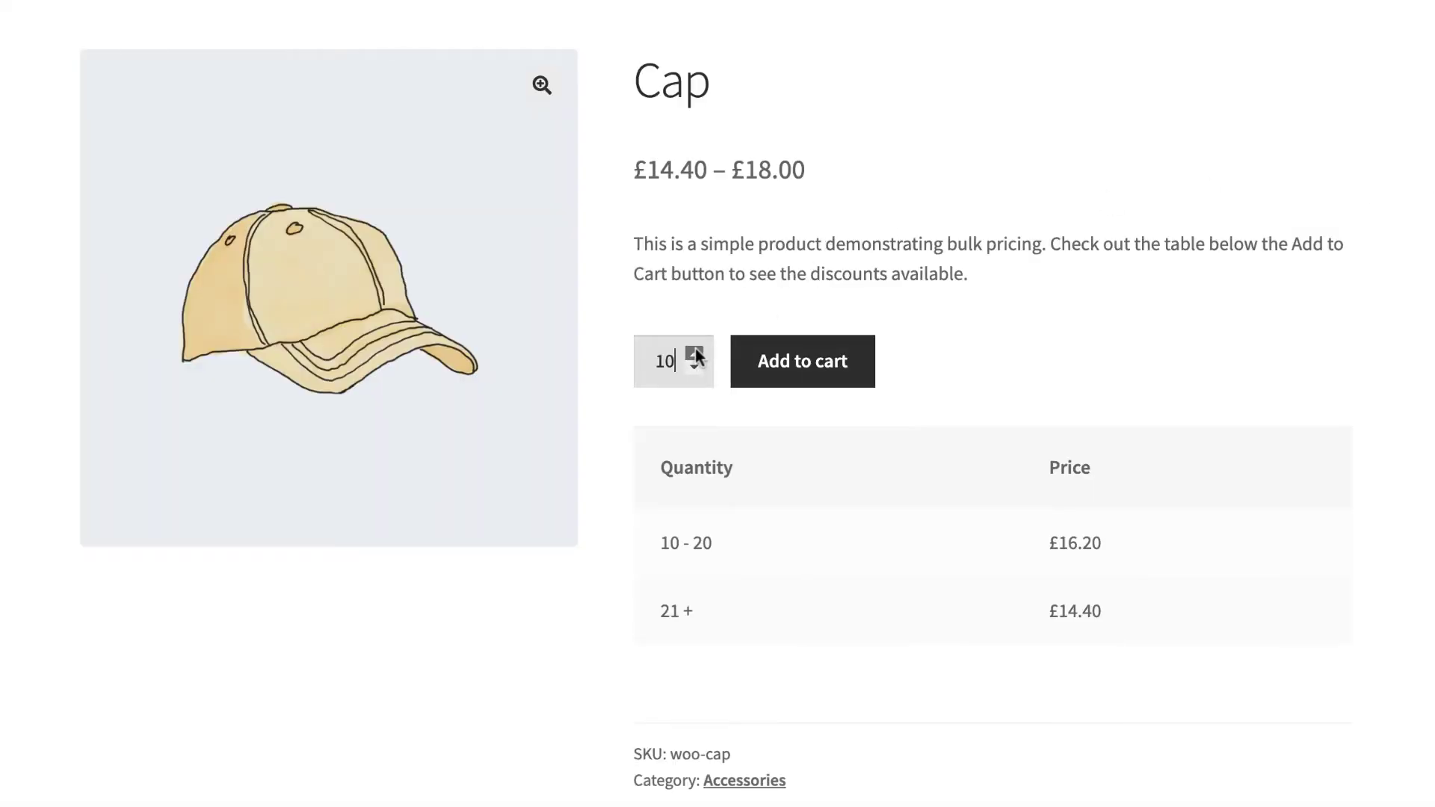
click(783, 364)
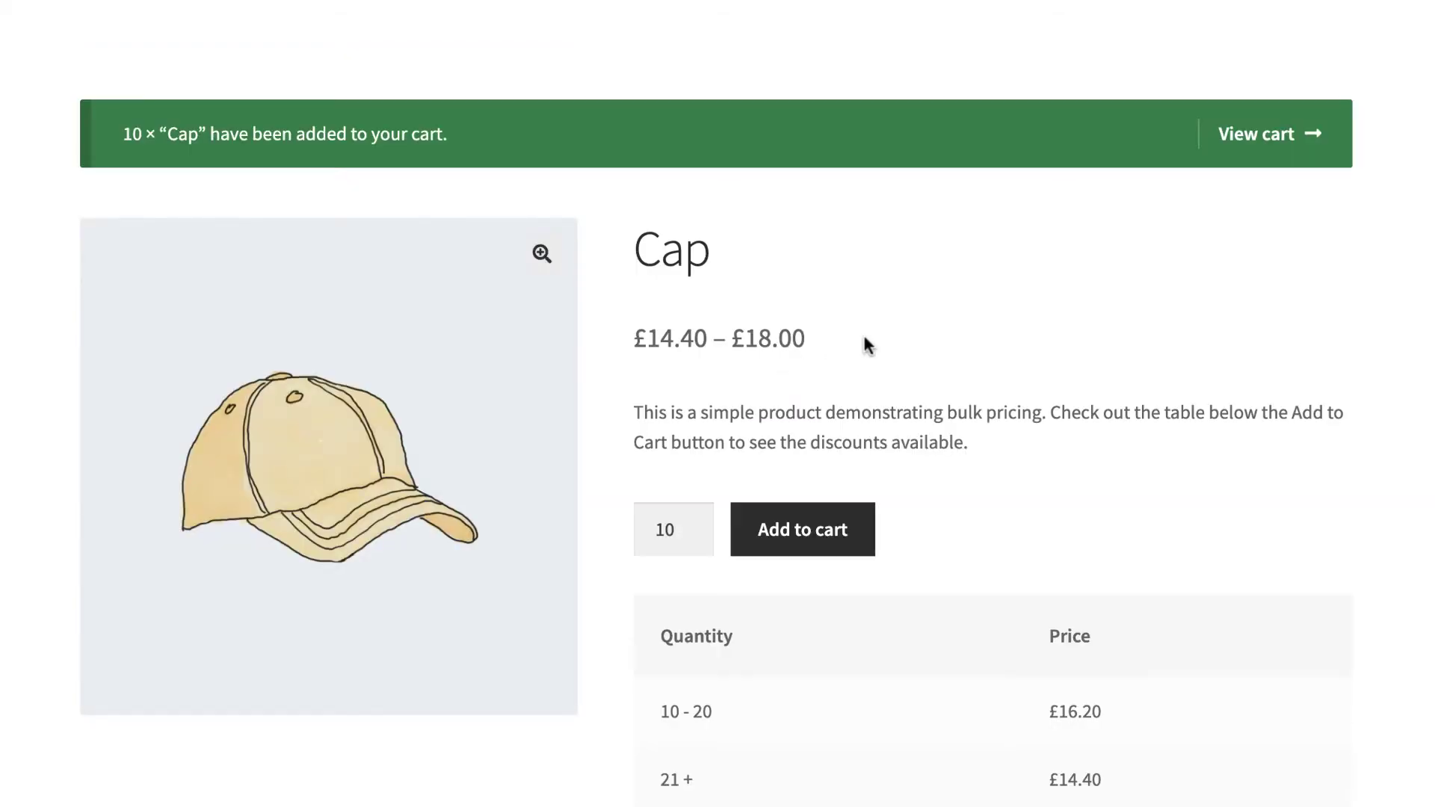
click(1257, 146)
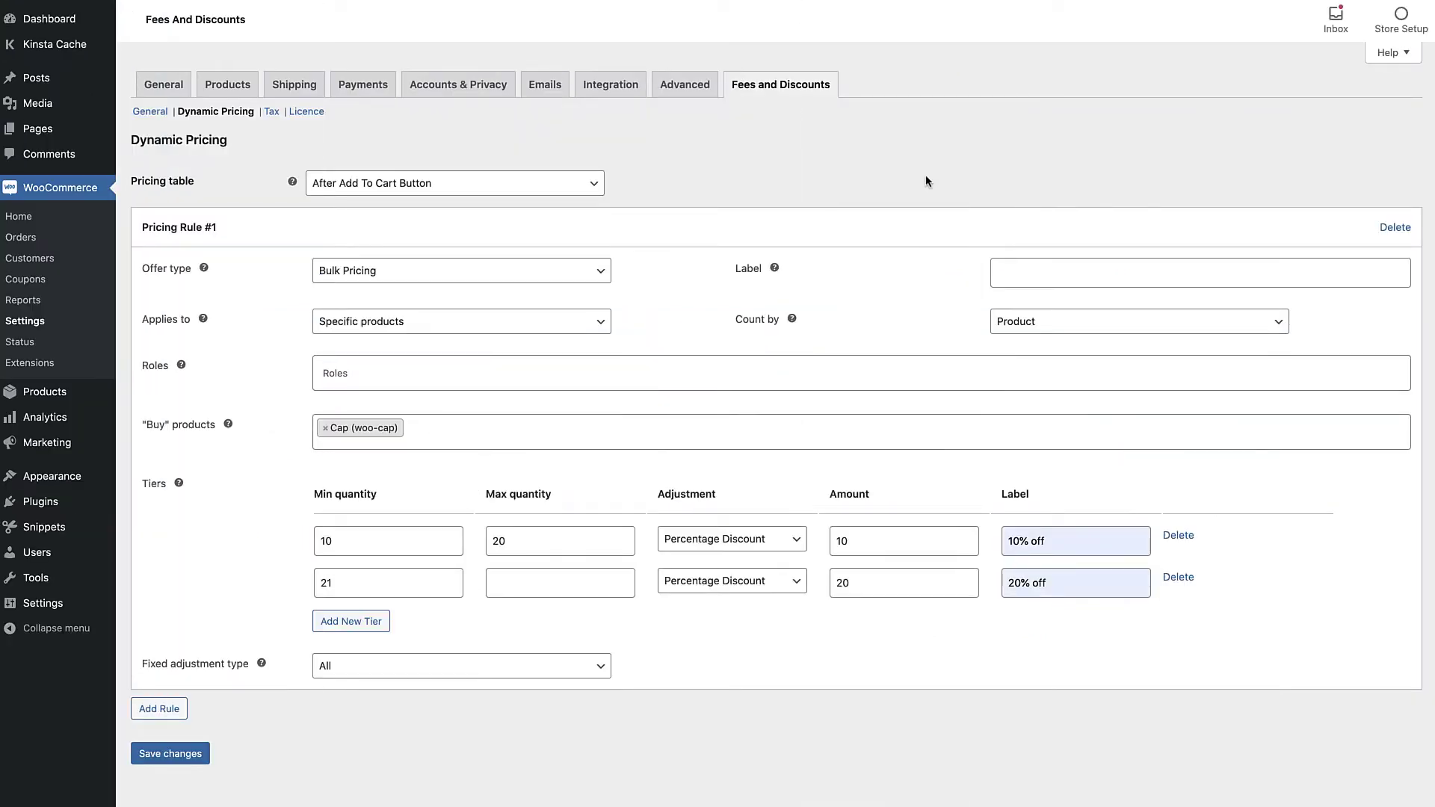
click(606, 272)
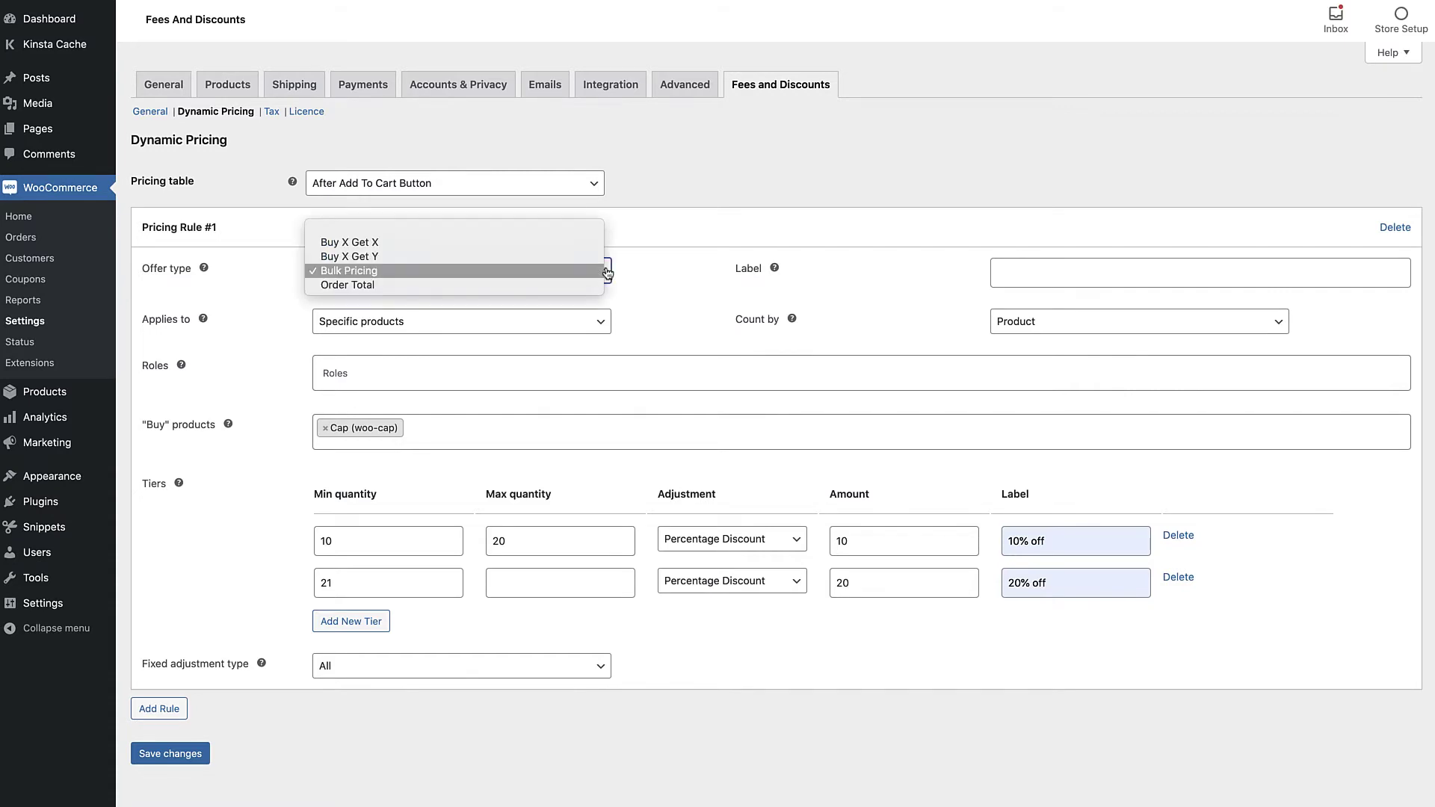
click(650, 280)
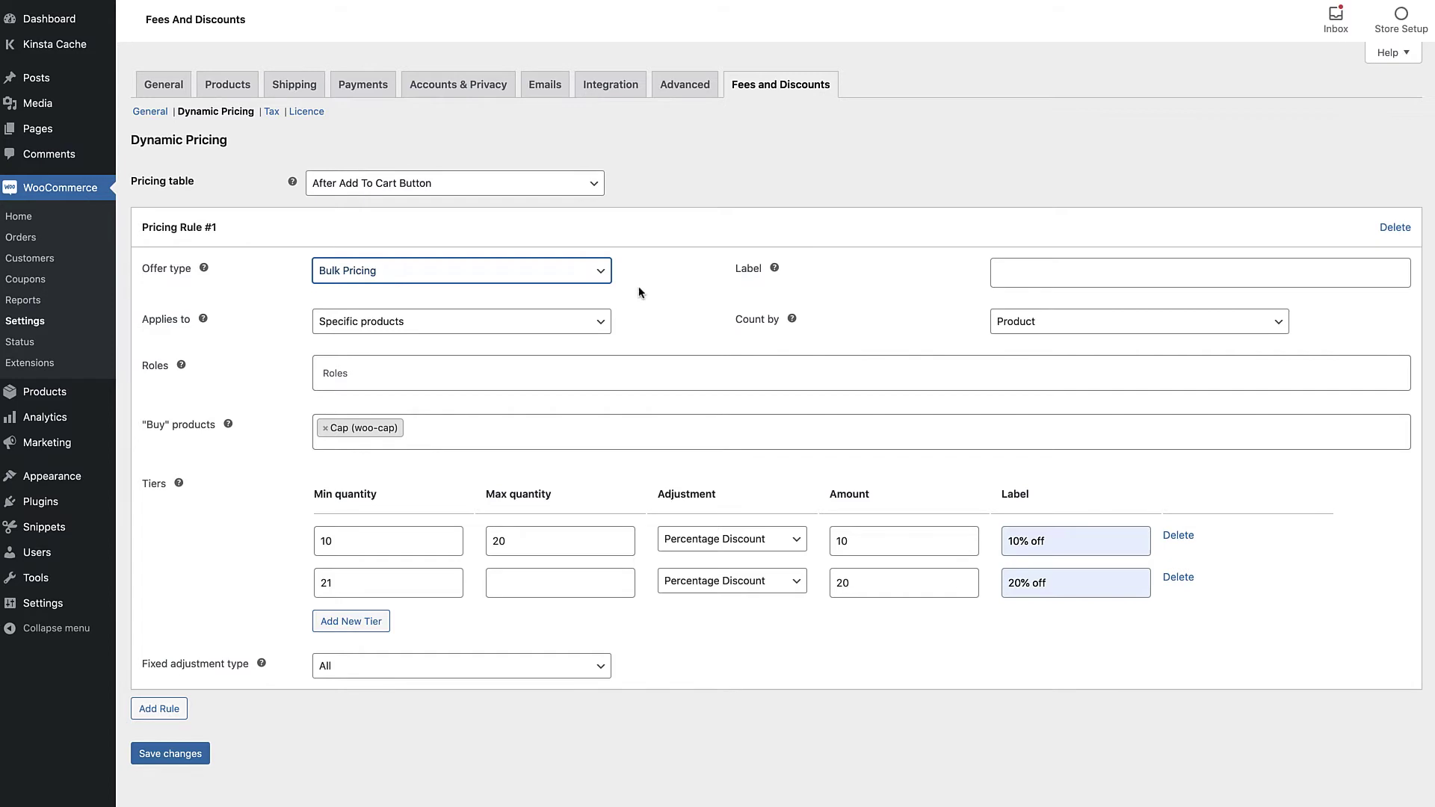
click(602, 321)
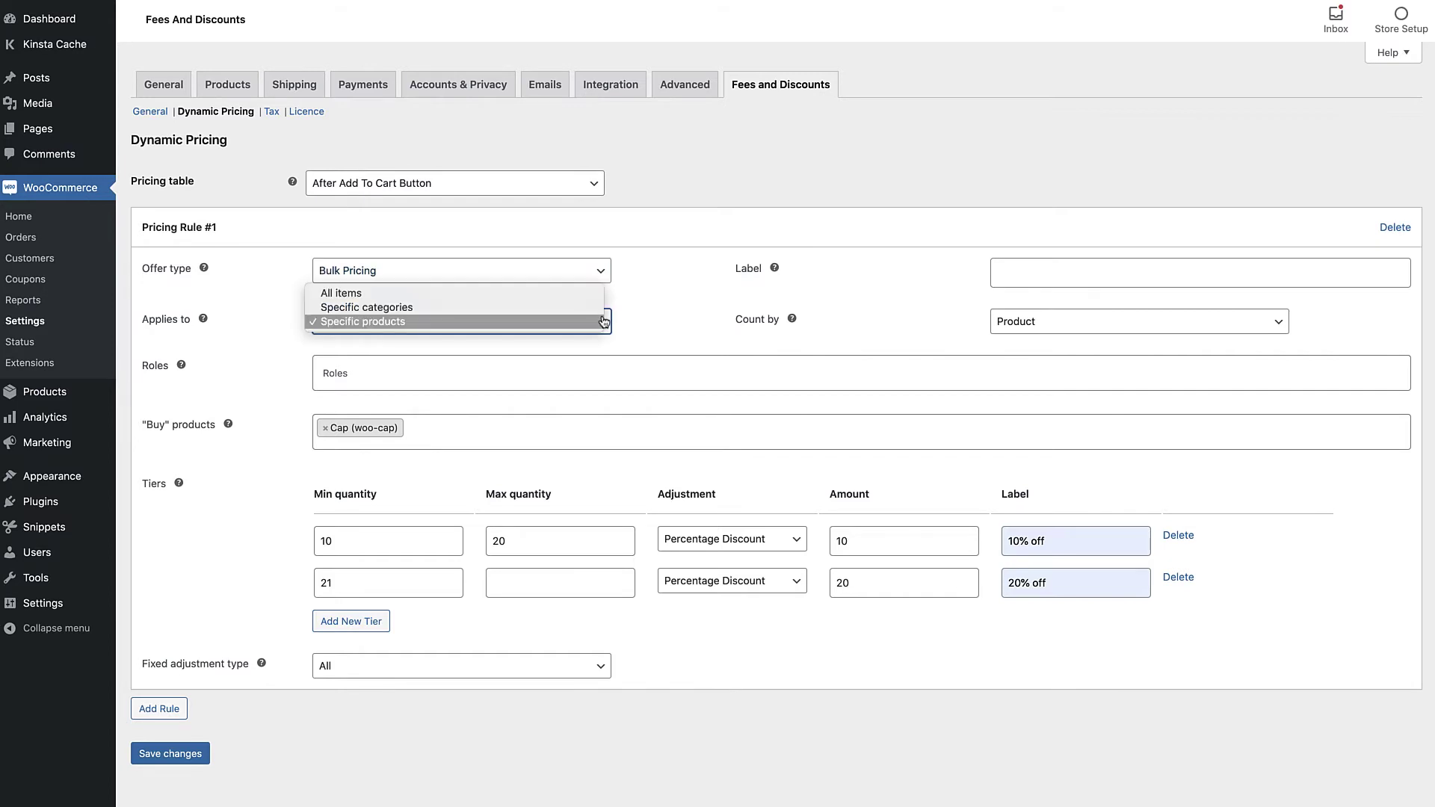
click(689, 328)
click(644, 425)
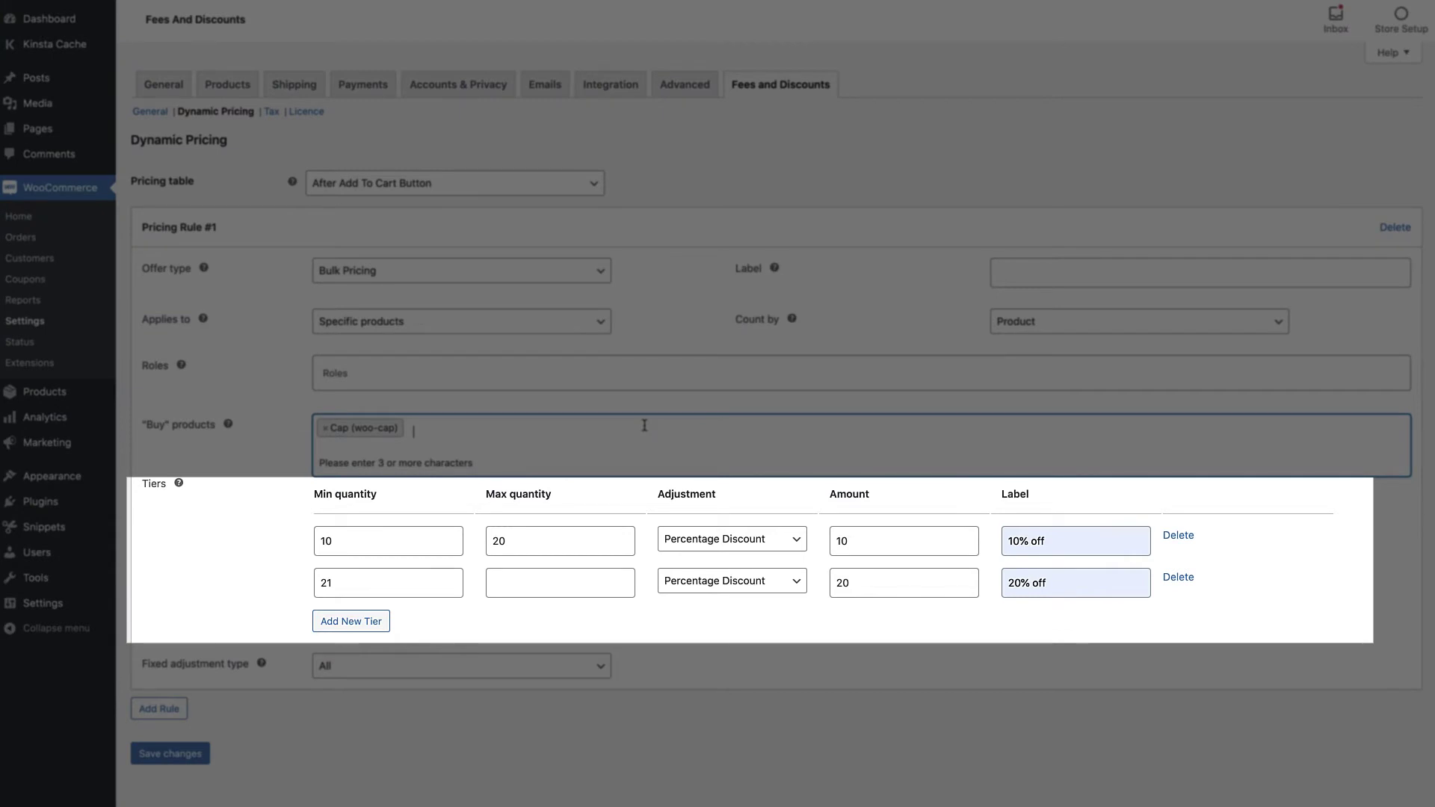
click(697, 661)
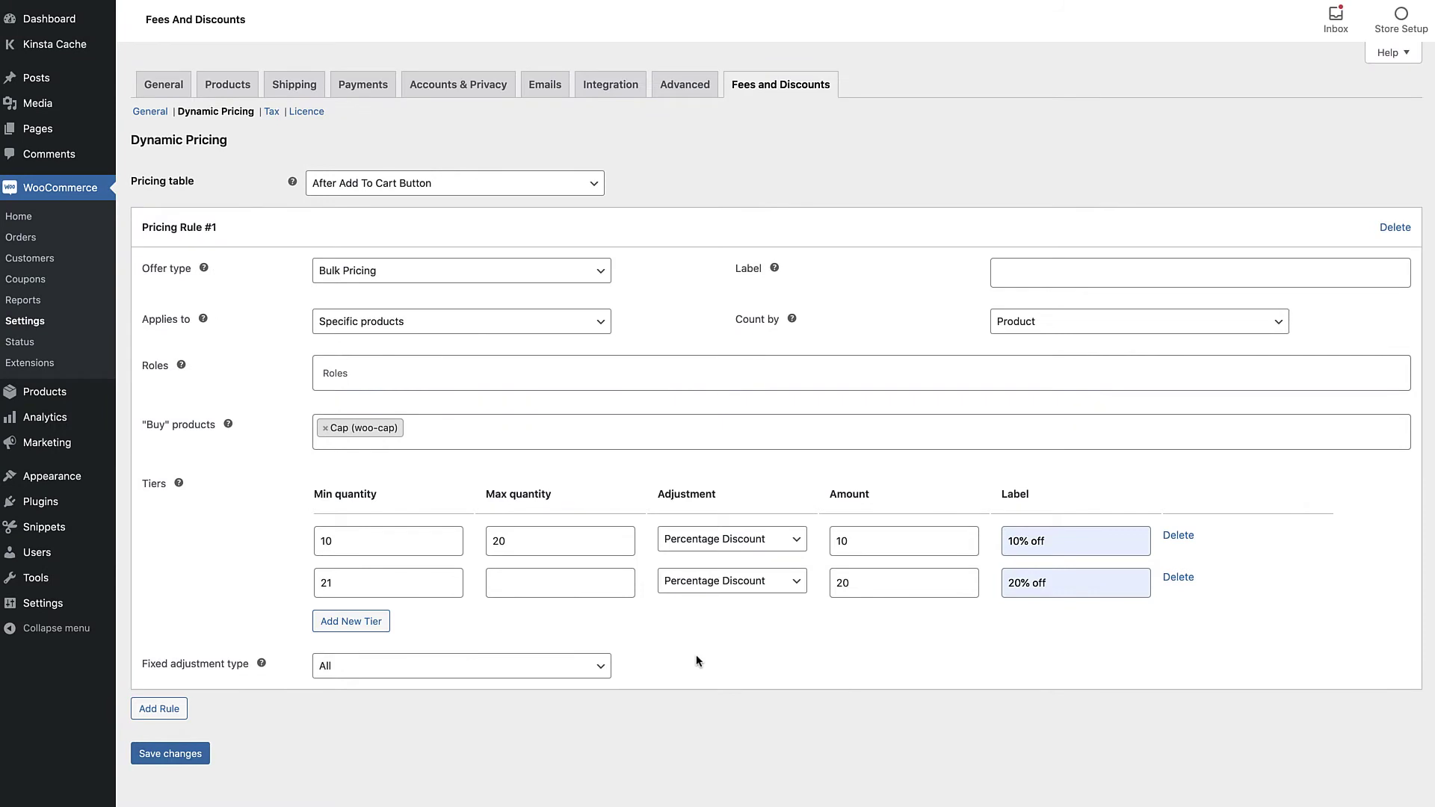
click(798, 546)
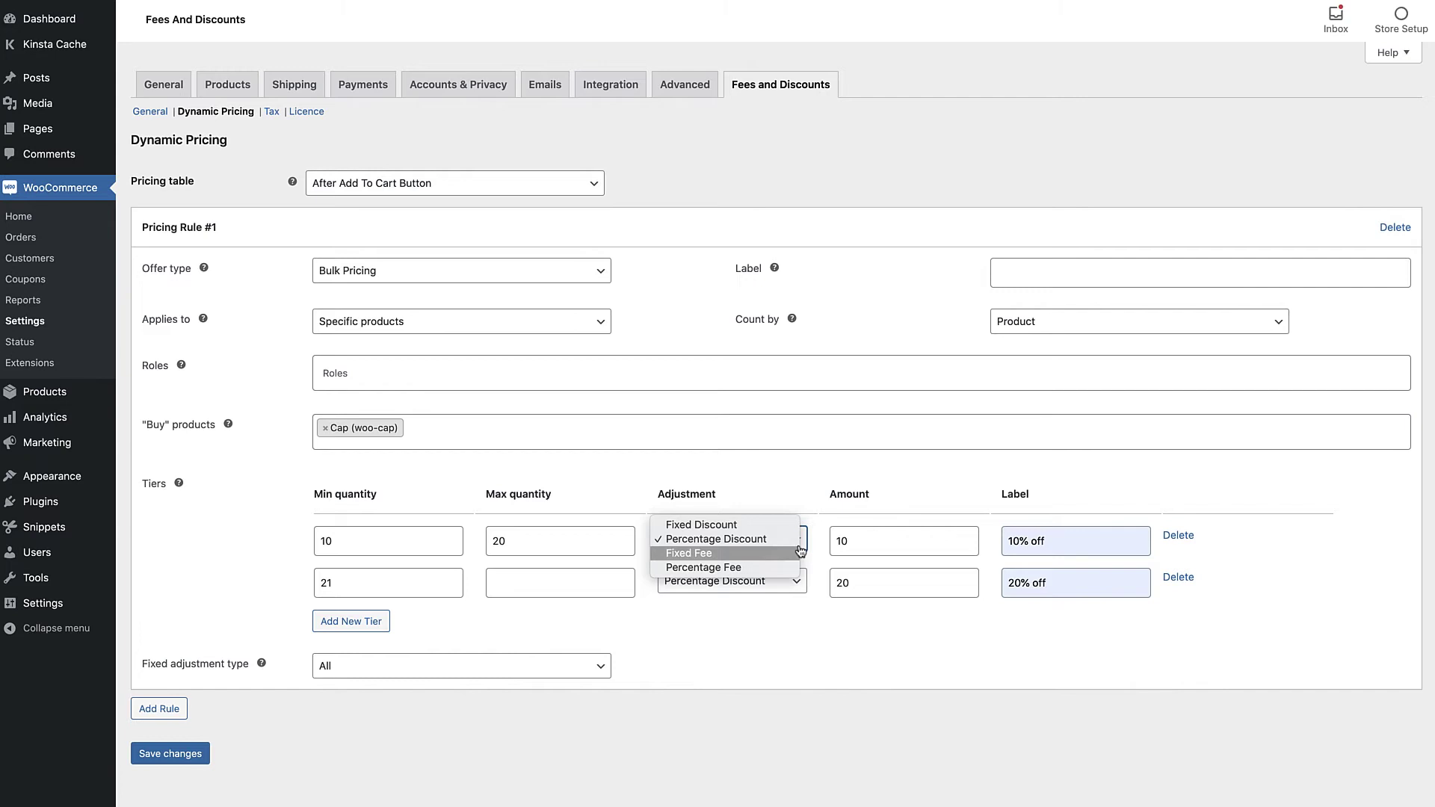
click(810, 651)
click(805, 590)
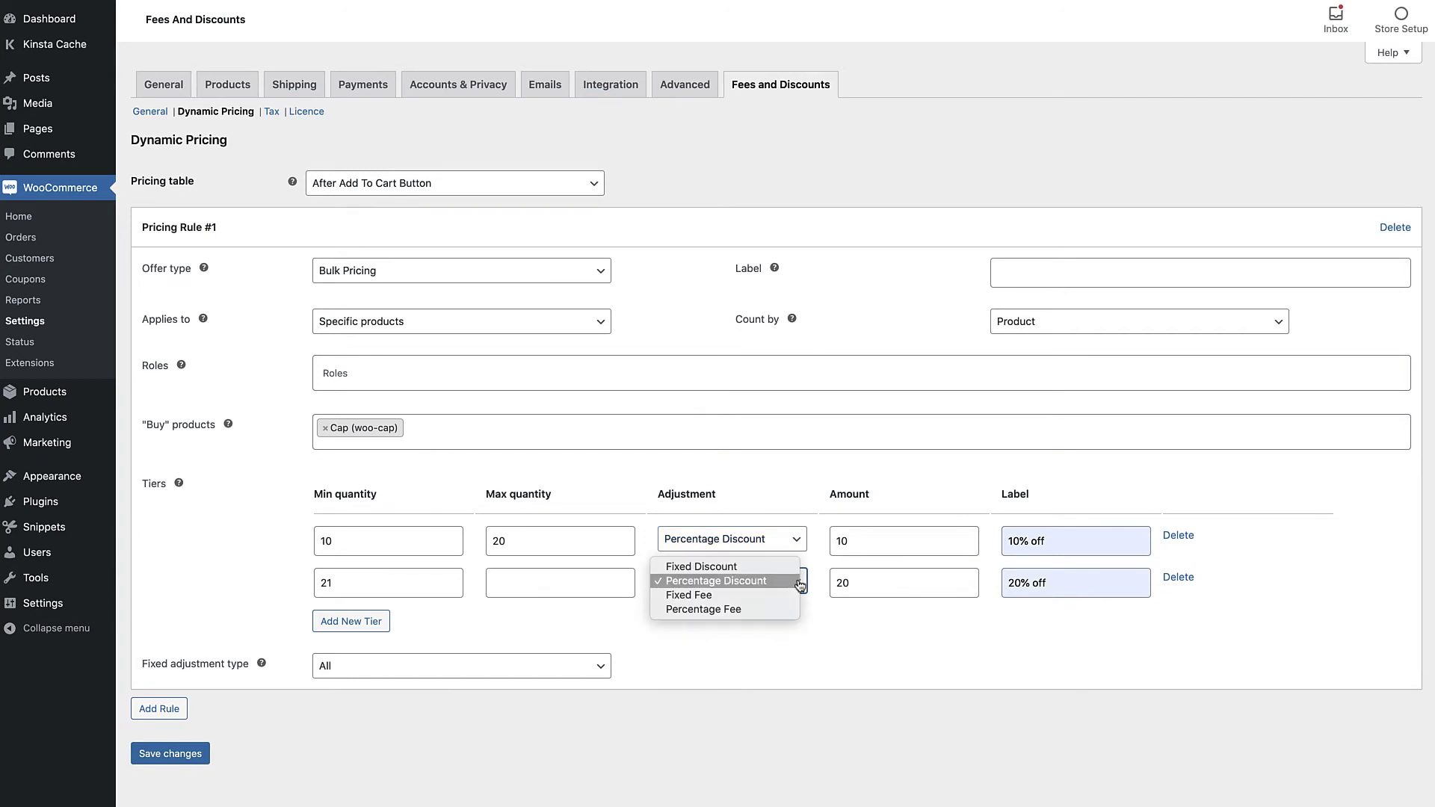
click(812, 658)
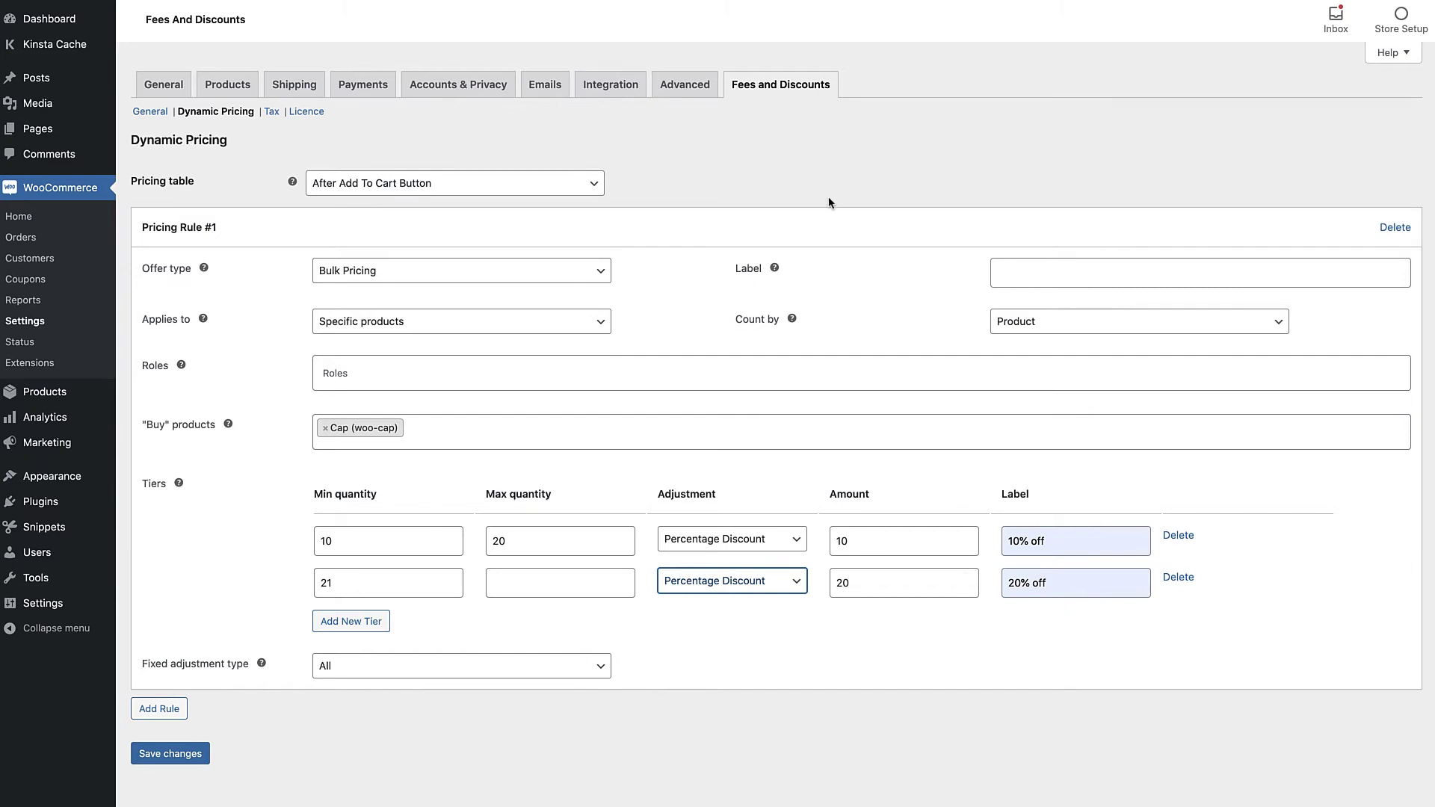
Keep the pricing table placement at After Add To Cart Button and save the Dynamic Pricing settings.
click(597, 187)
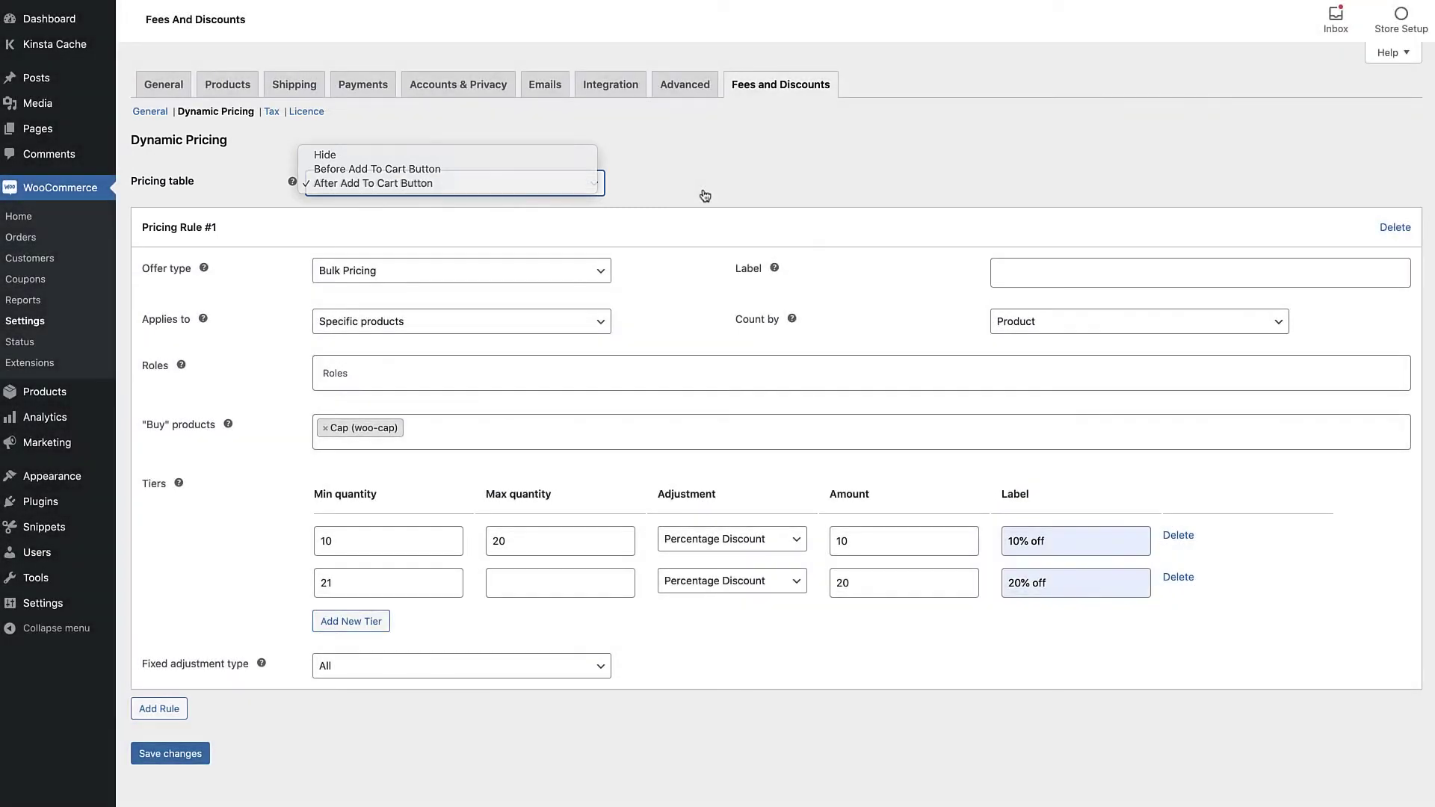
click(704, 195)
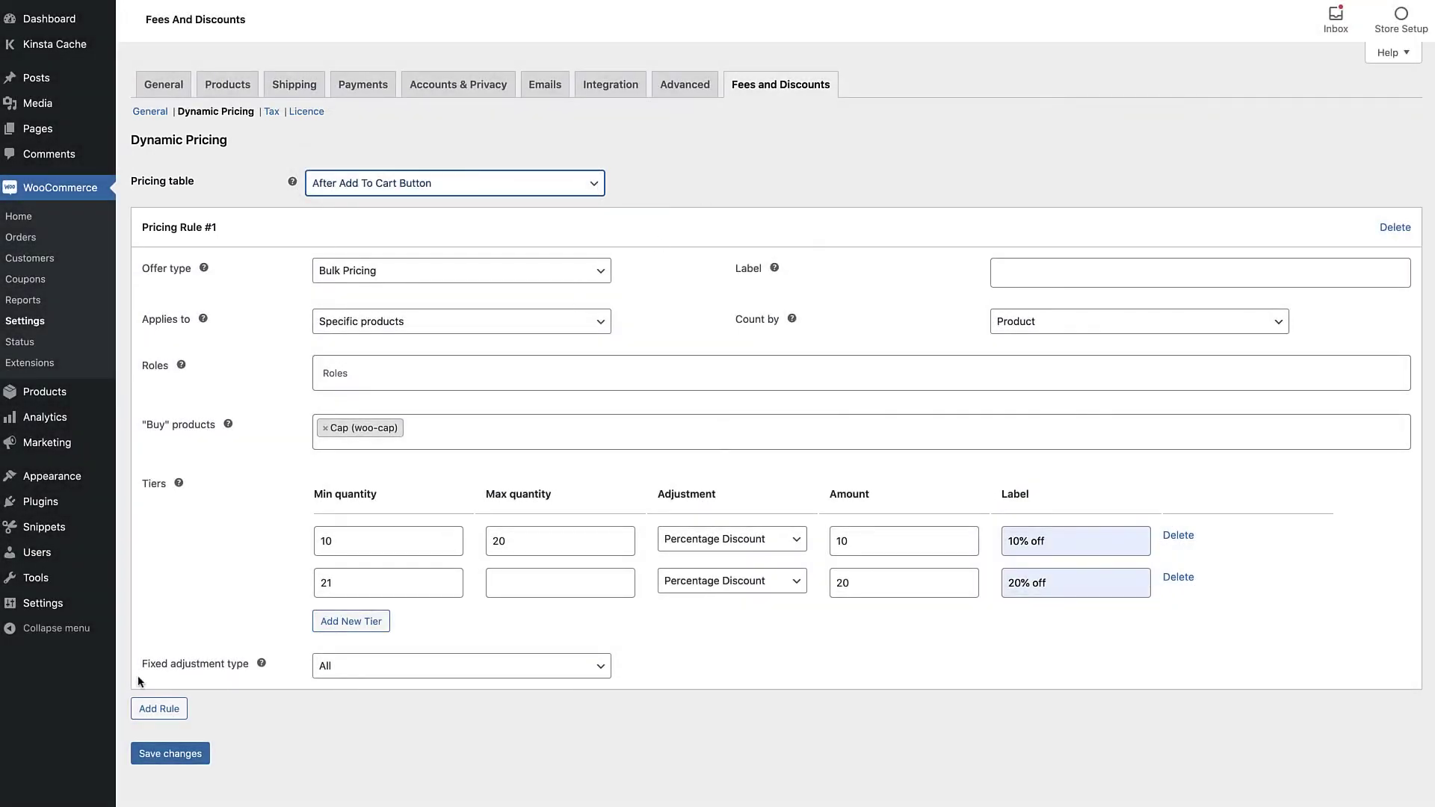
click(178, 755)
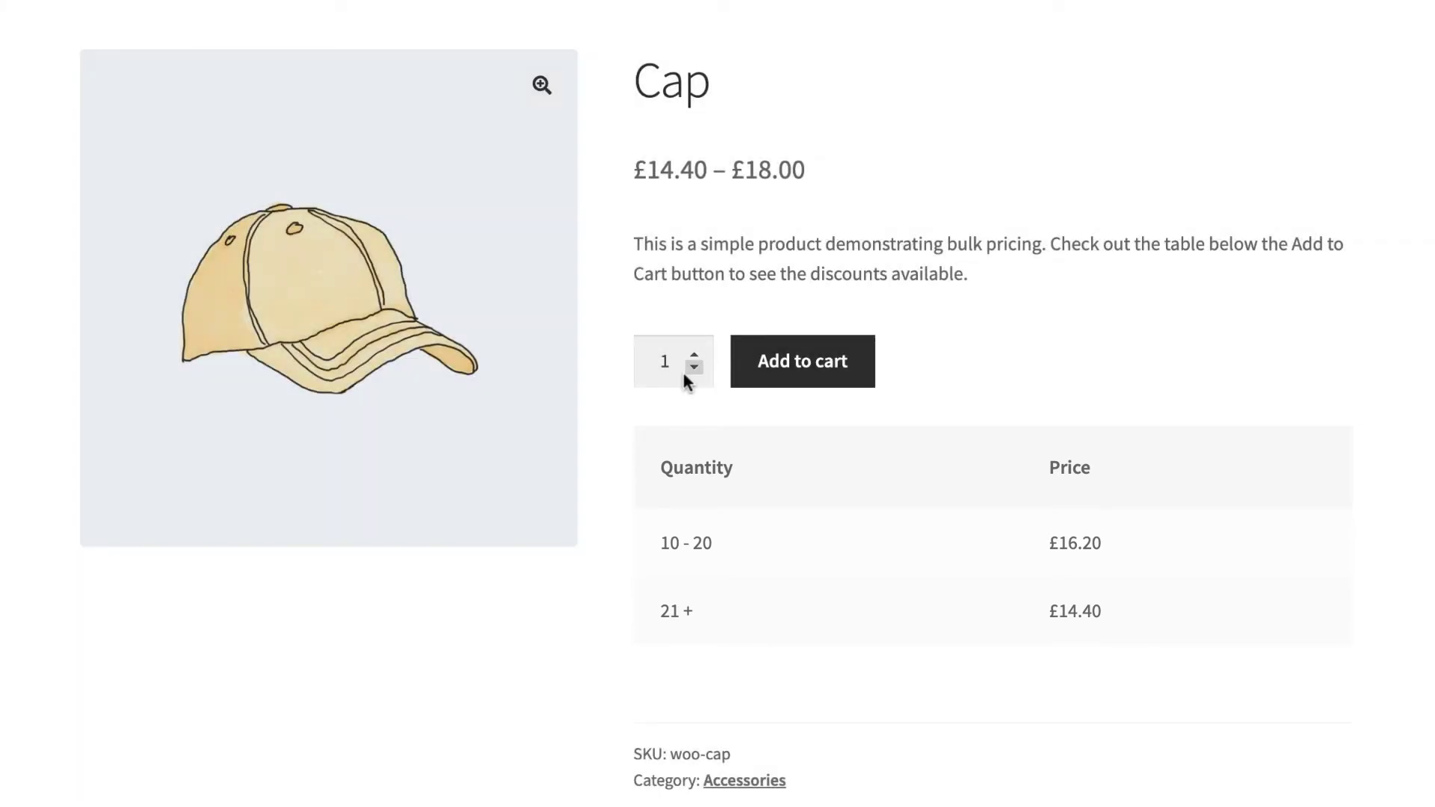
Set the Cap quantity to 10 and add the ten Caps to the cart.
double_click(694, 354)
click(695, 353)
click(694, 353)
click(694, 353)
click(695, 353)
click(694, 353)
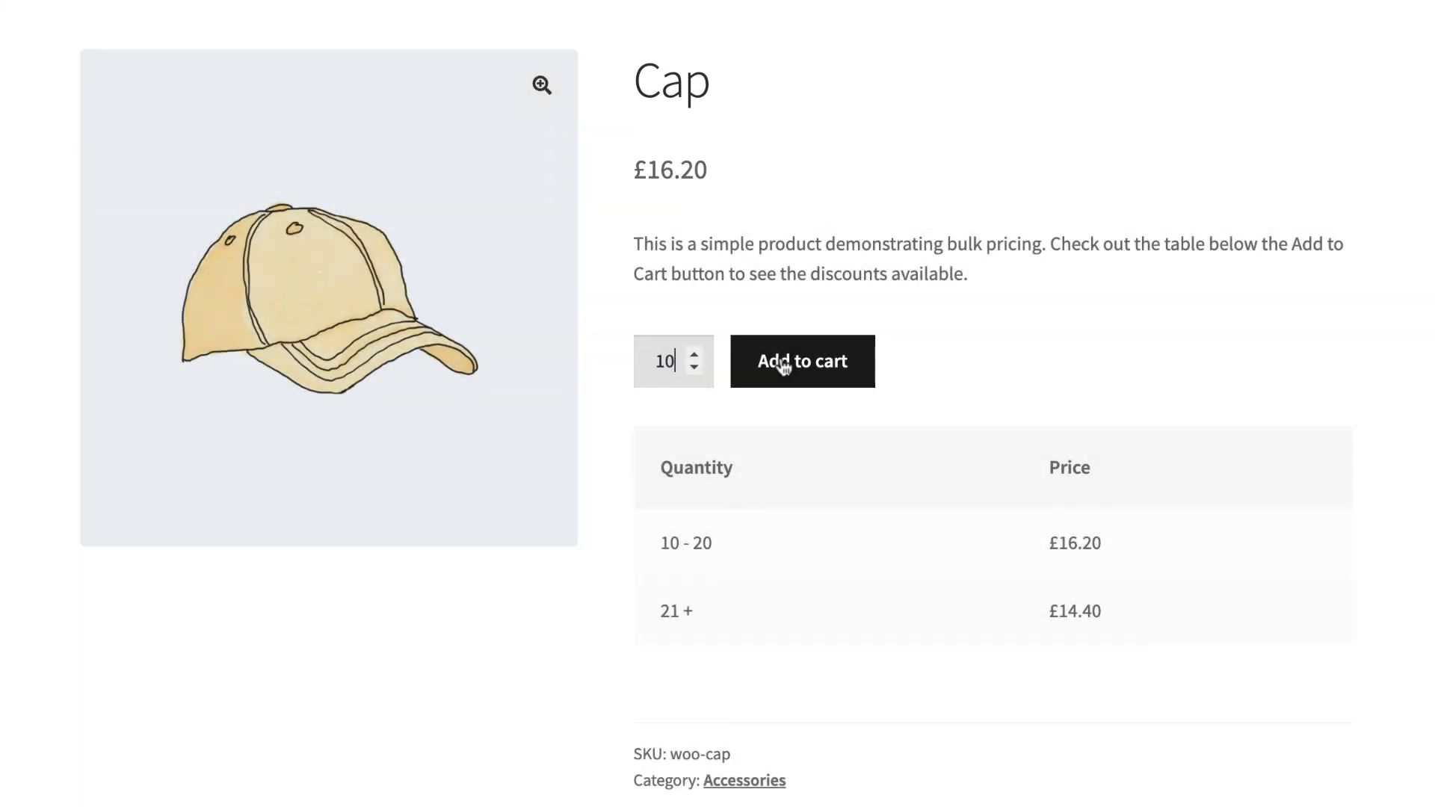
click(783, 364)
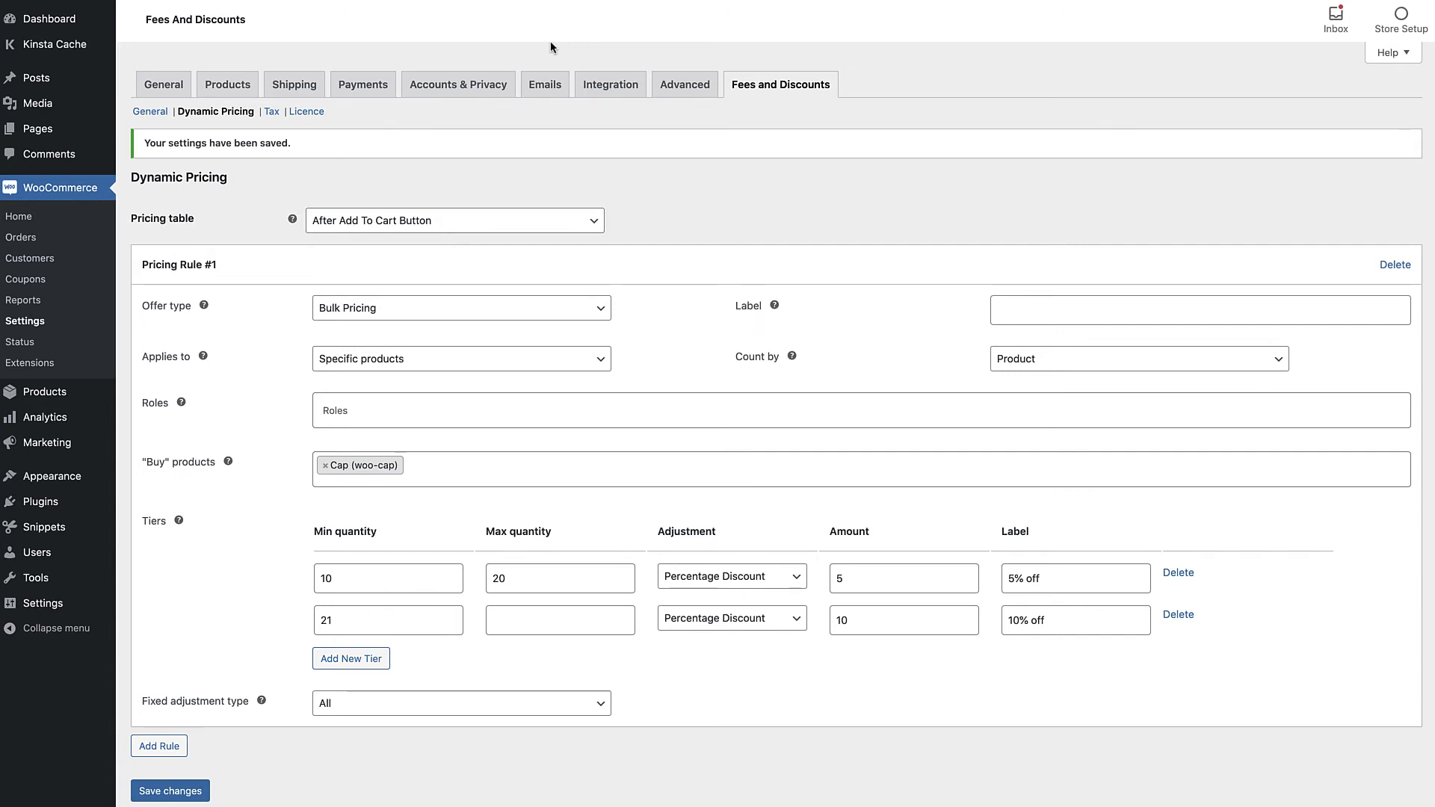
Make the rule an Order Total offer with a first tier of 500–2000 at fixed 50 off, label cleared.
click(599, 310)
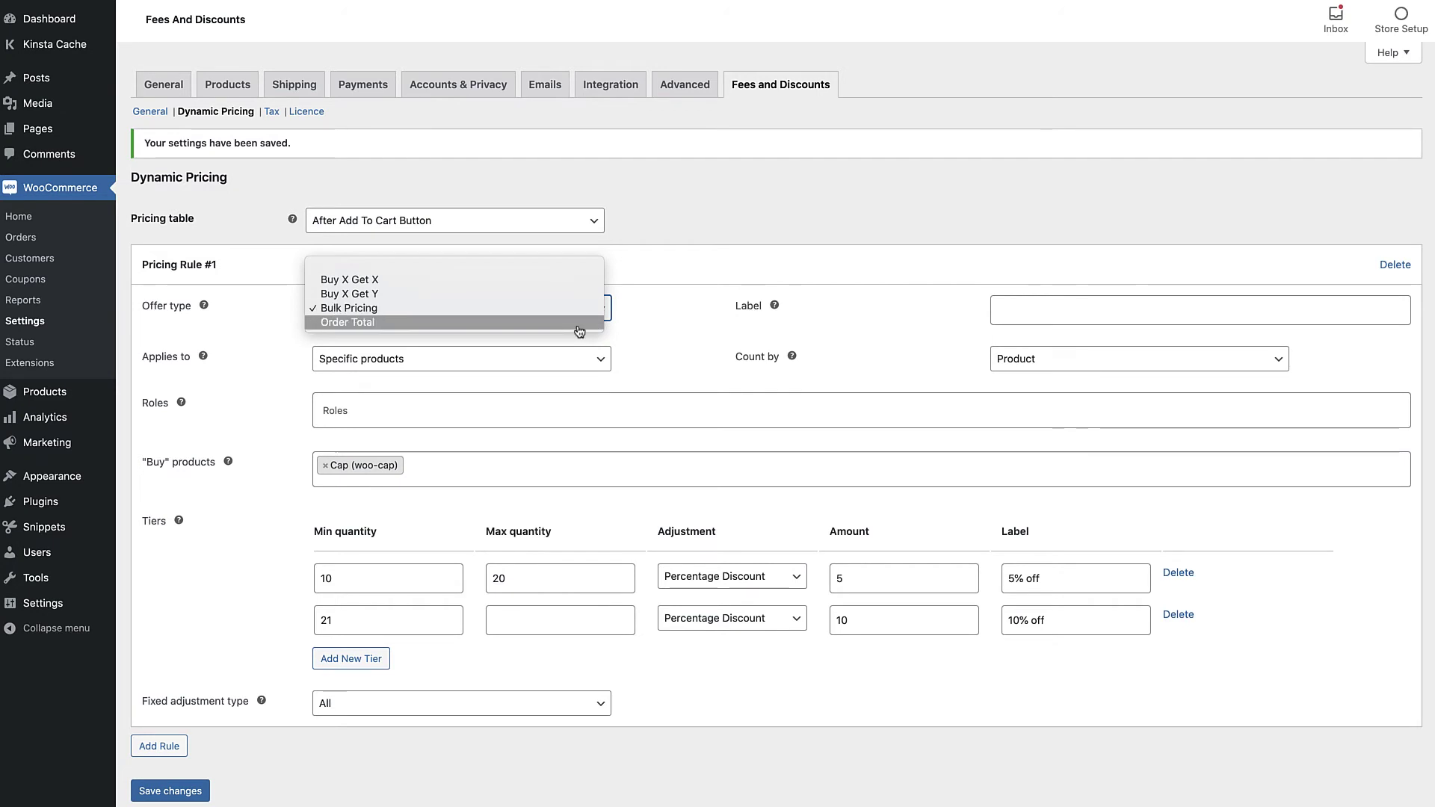
click(578, 324)
click(376, 478)
double_click(376, 478)
text(500)
key(Tab)
key(Right)
text(00)
key(Tab)
key(f)
key(f)
click(869, 470)
text(0)
key(Tab)
key(BackSpace)
Label the rule 'Discount', add a 2001+ tier at fixed 100 off, and save.
click(941, 304)
text(Discount)
click(357, 518)
text(21)
key(BackSpace)
text(001)
click(728, 513)
click(703, 494)
click(860, 525)
text(0)
key(Tab)
key(BackSpace)
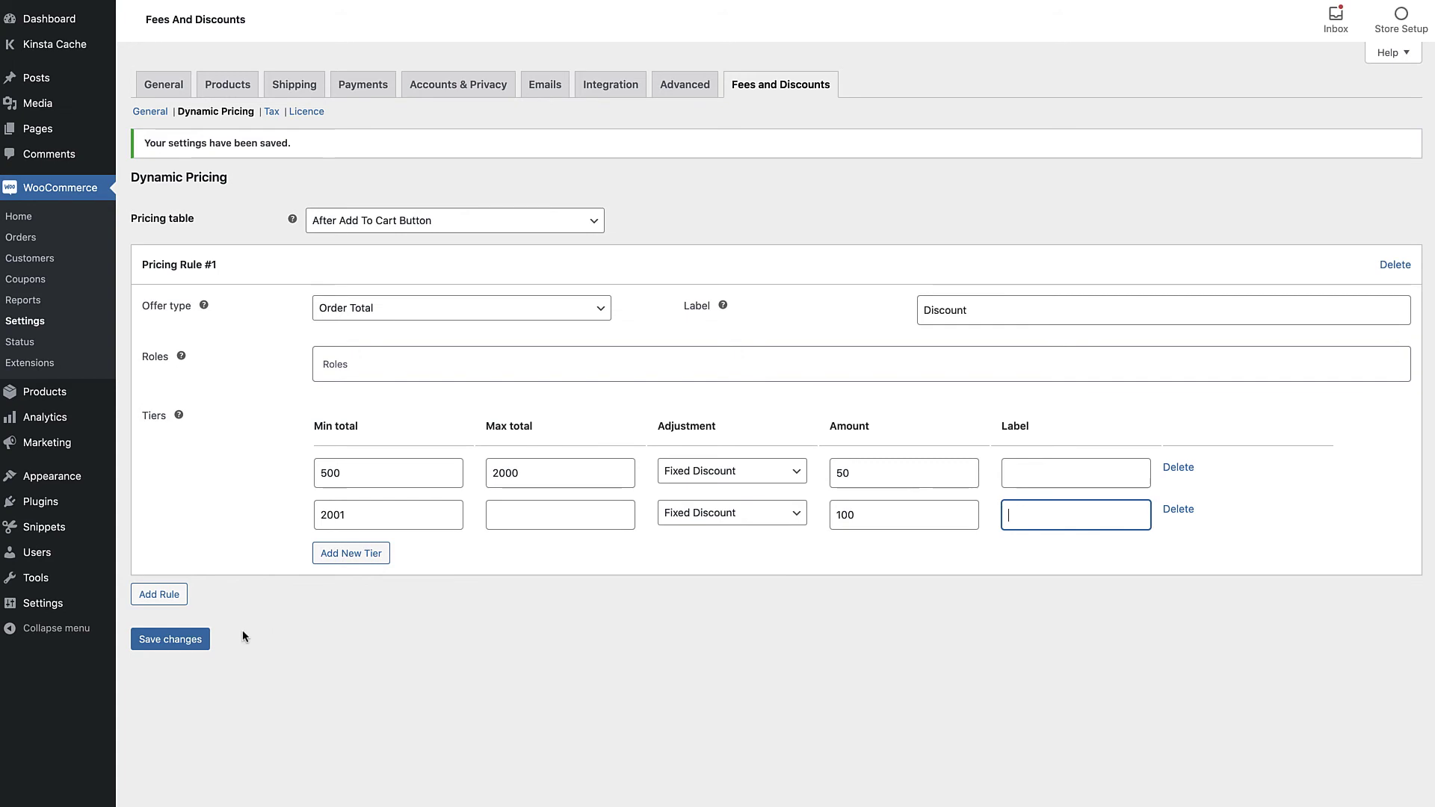
click(169, 639)
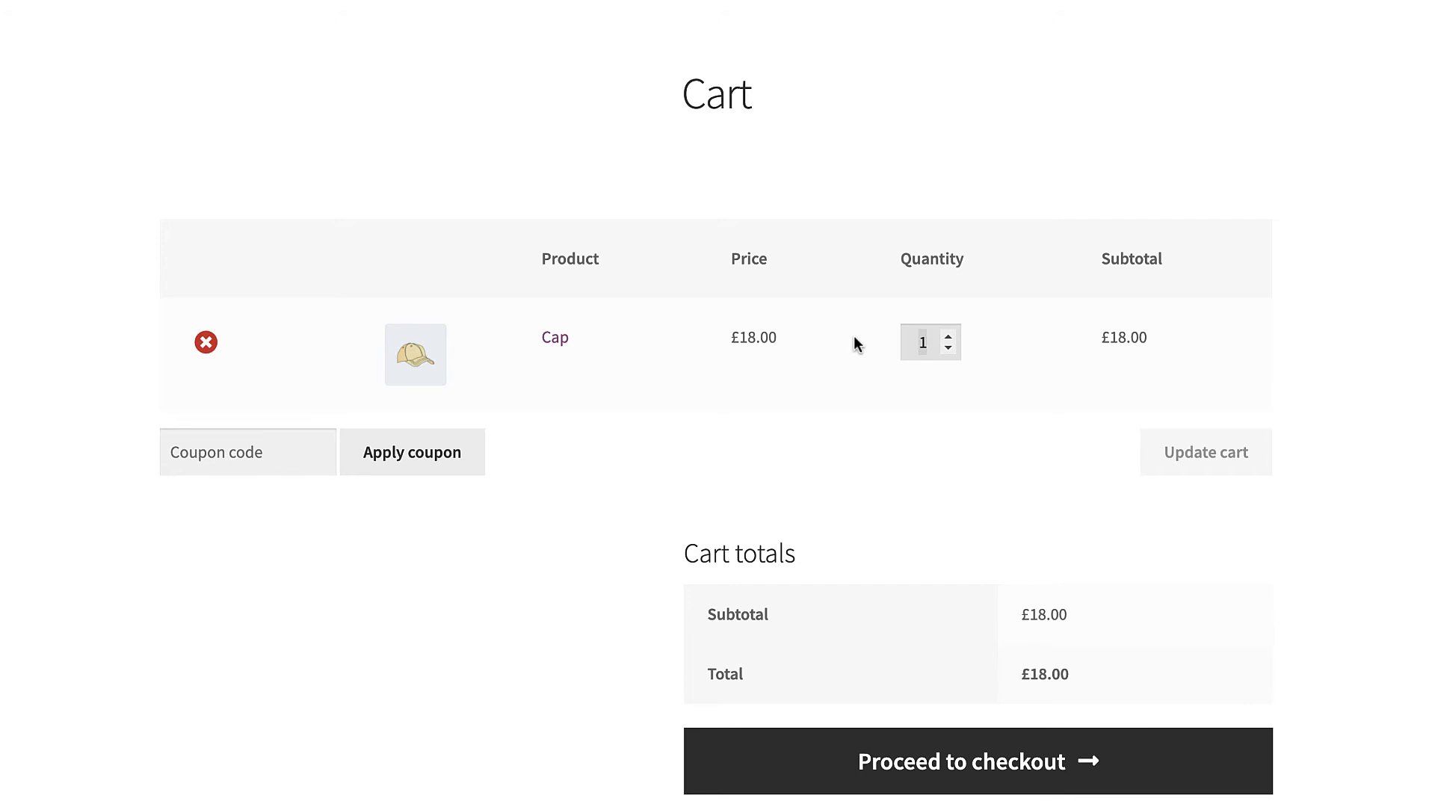
Update the cart to 28 Caps for a £504.00 subtotal and £454.00 total.
text(28)
click(1209, 458)
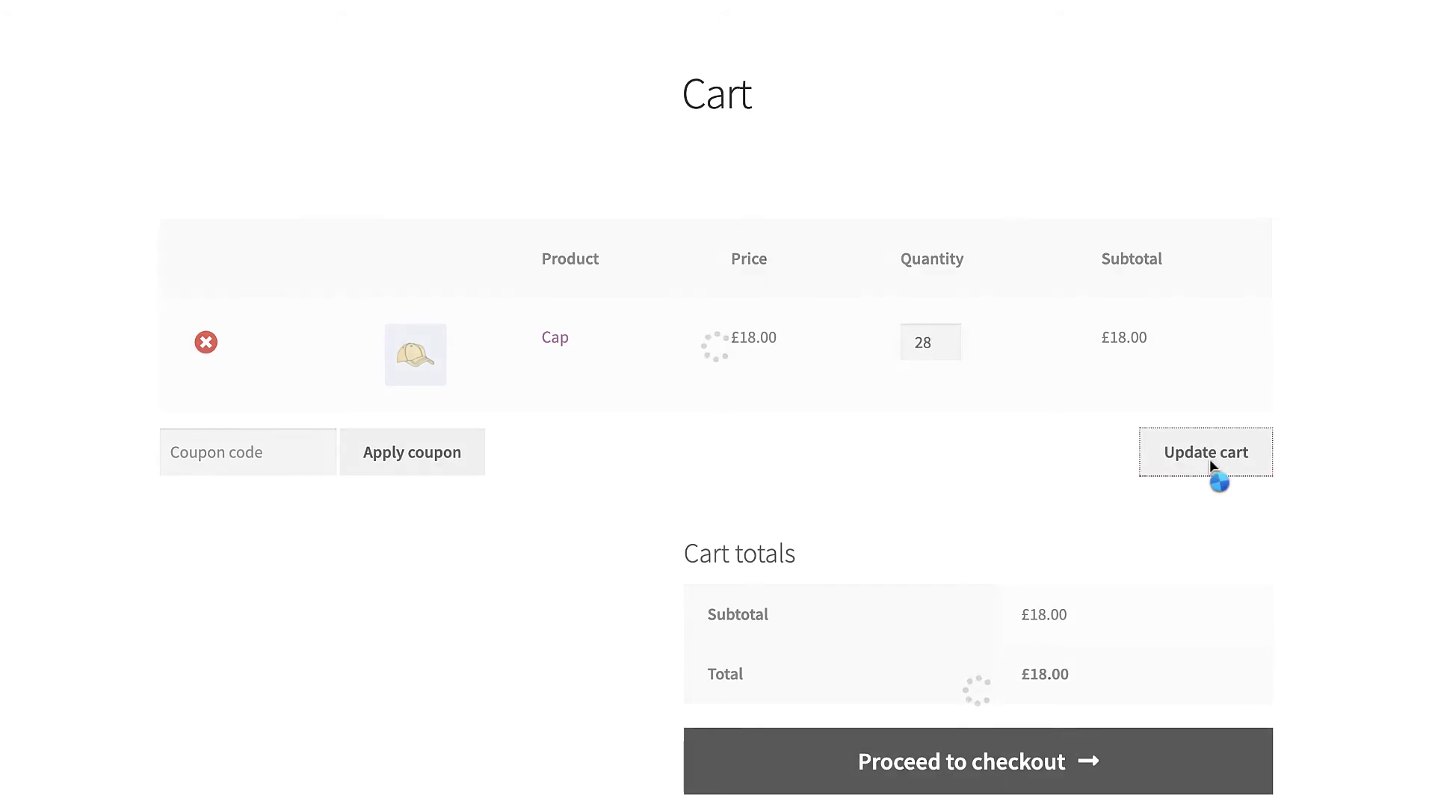
scroll(1210, 459, down, 4)
scroll(718, 403, down, 2)
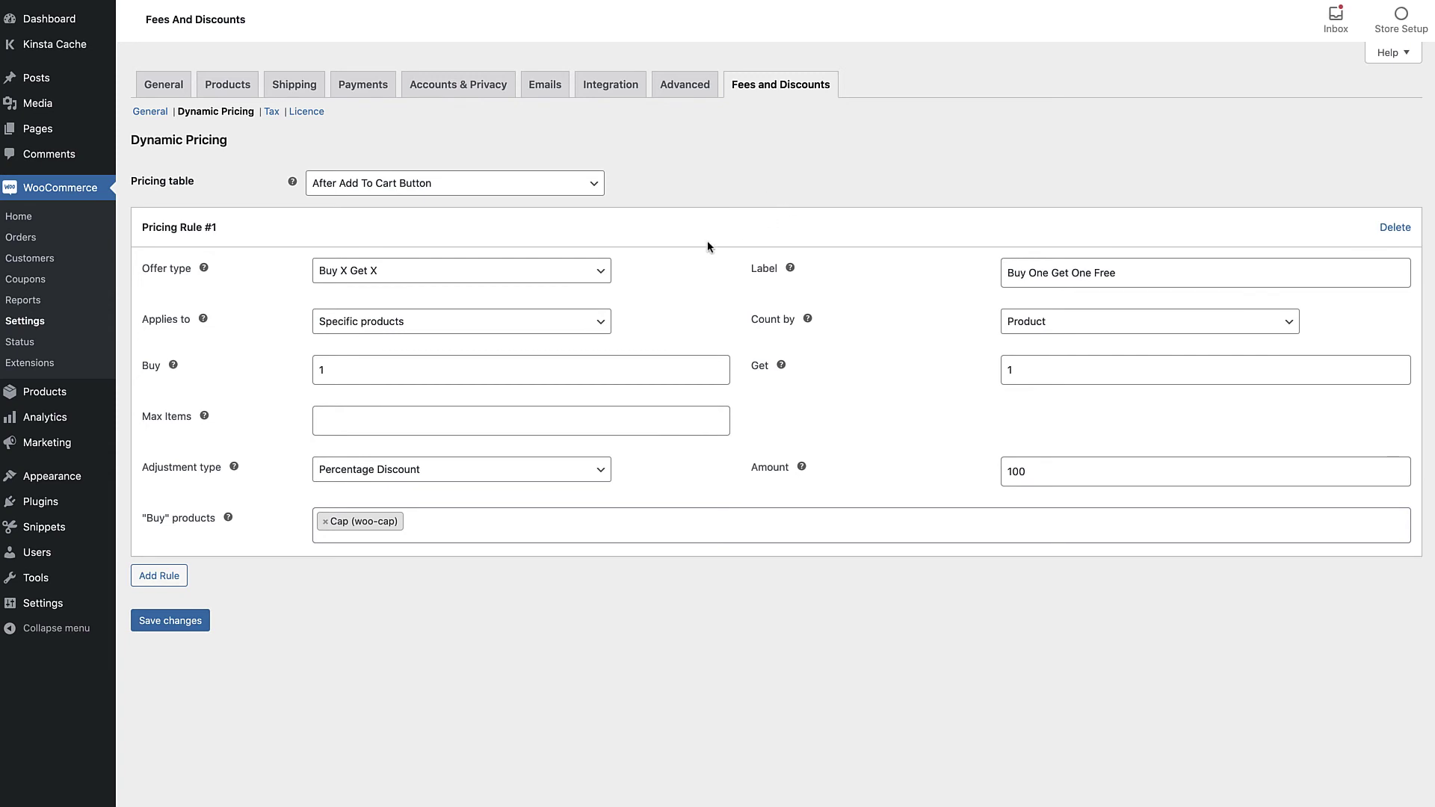
click(599, 281)
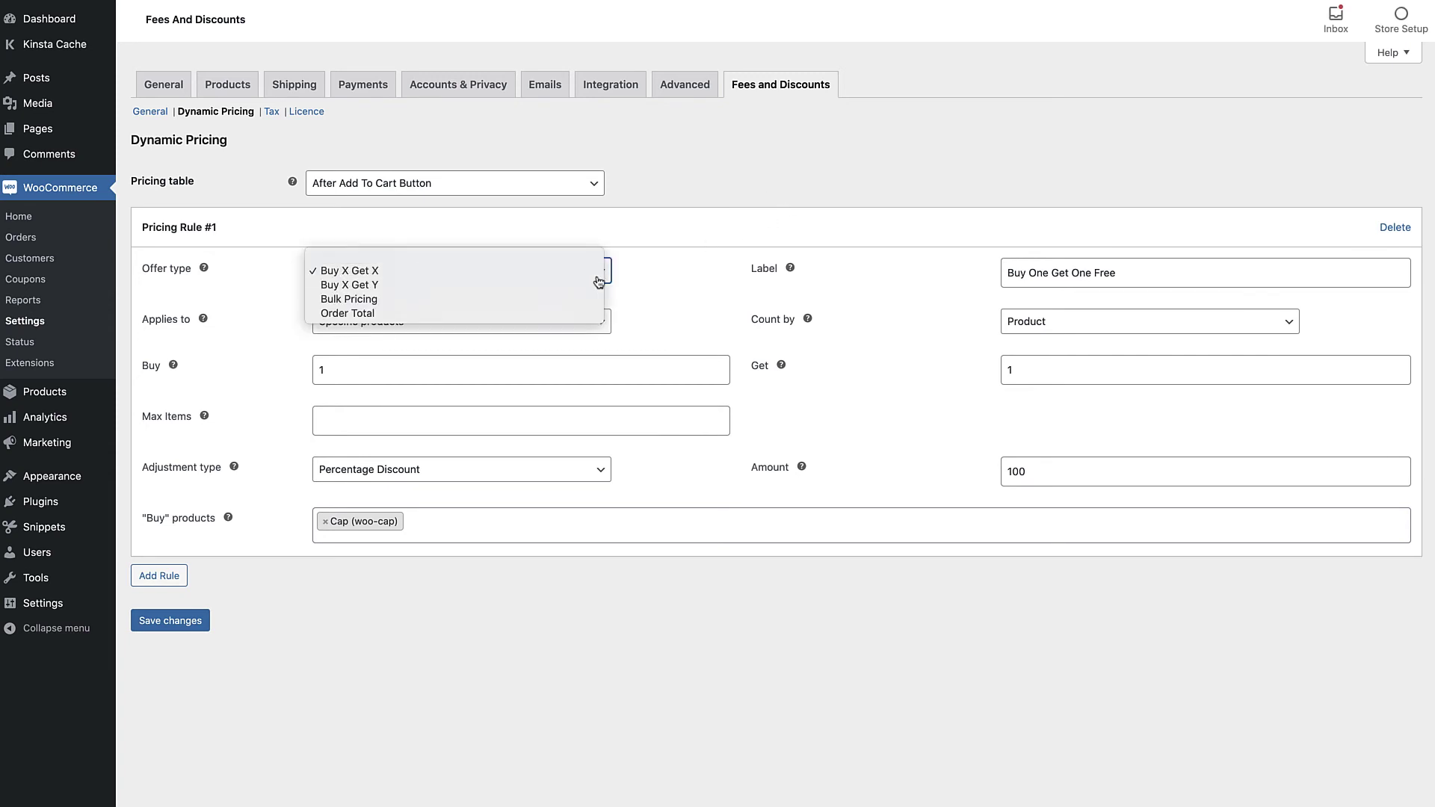
click(658, 277)
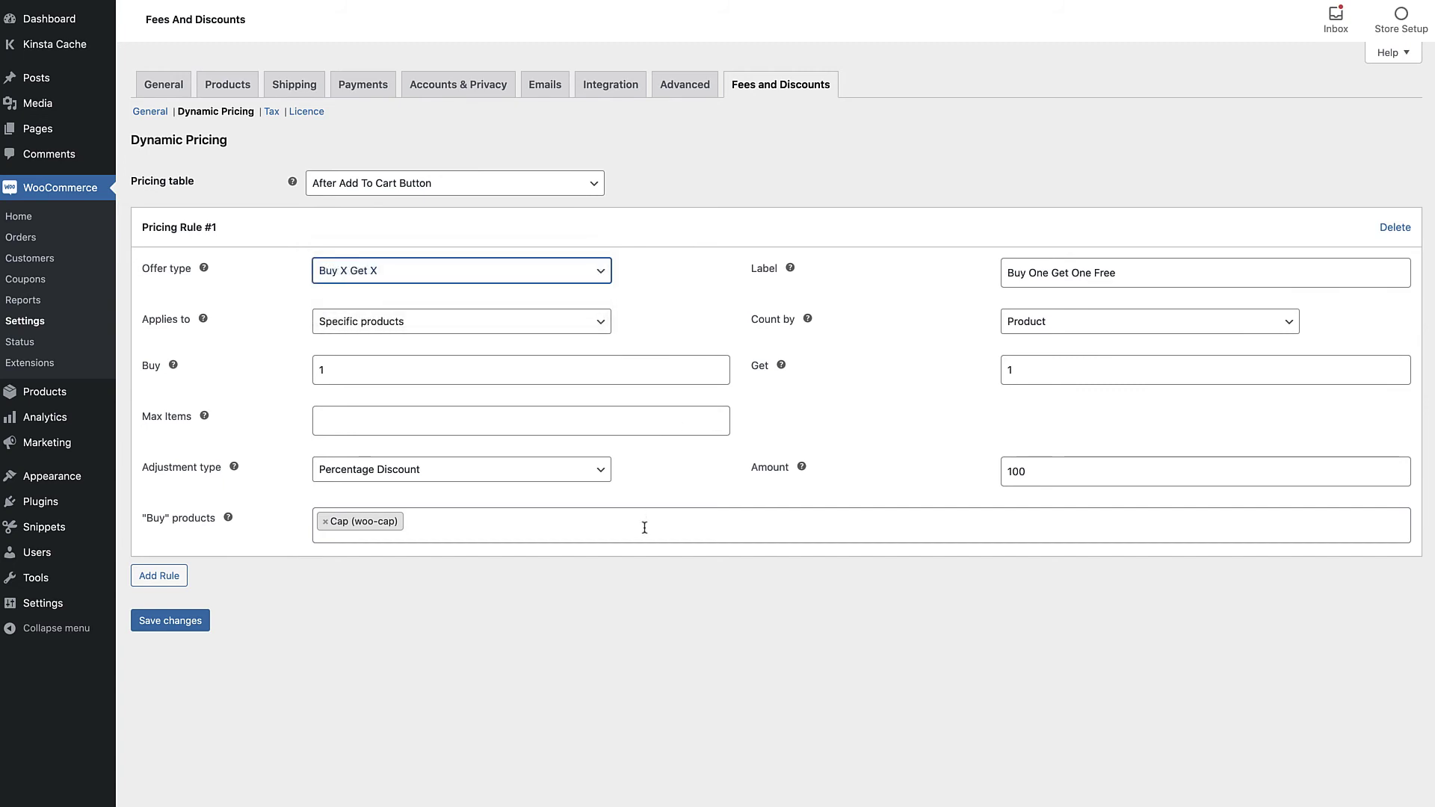
click(604, 329)
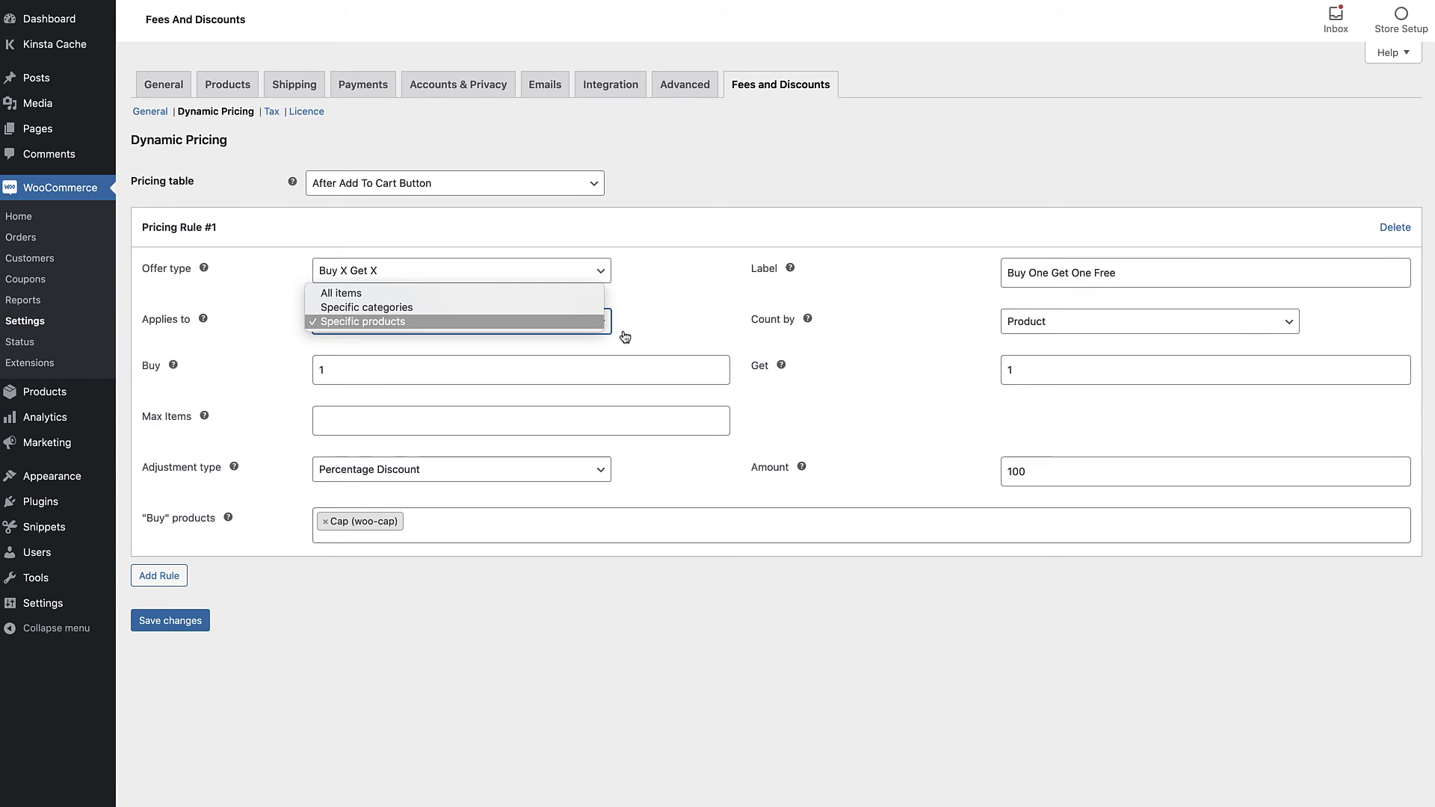
click(673, 340)
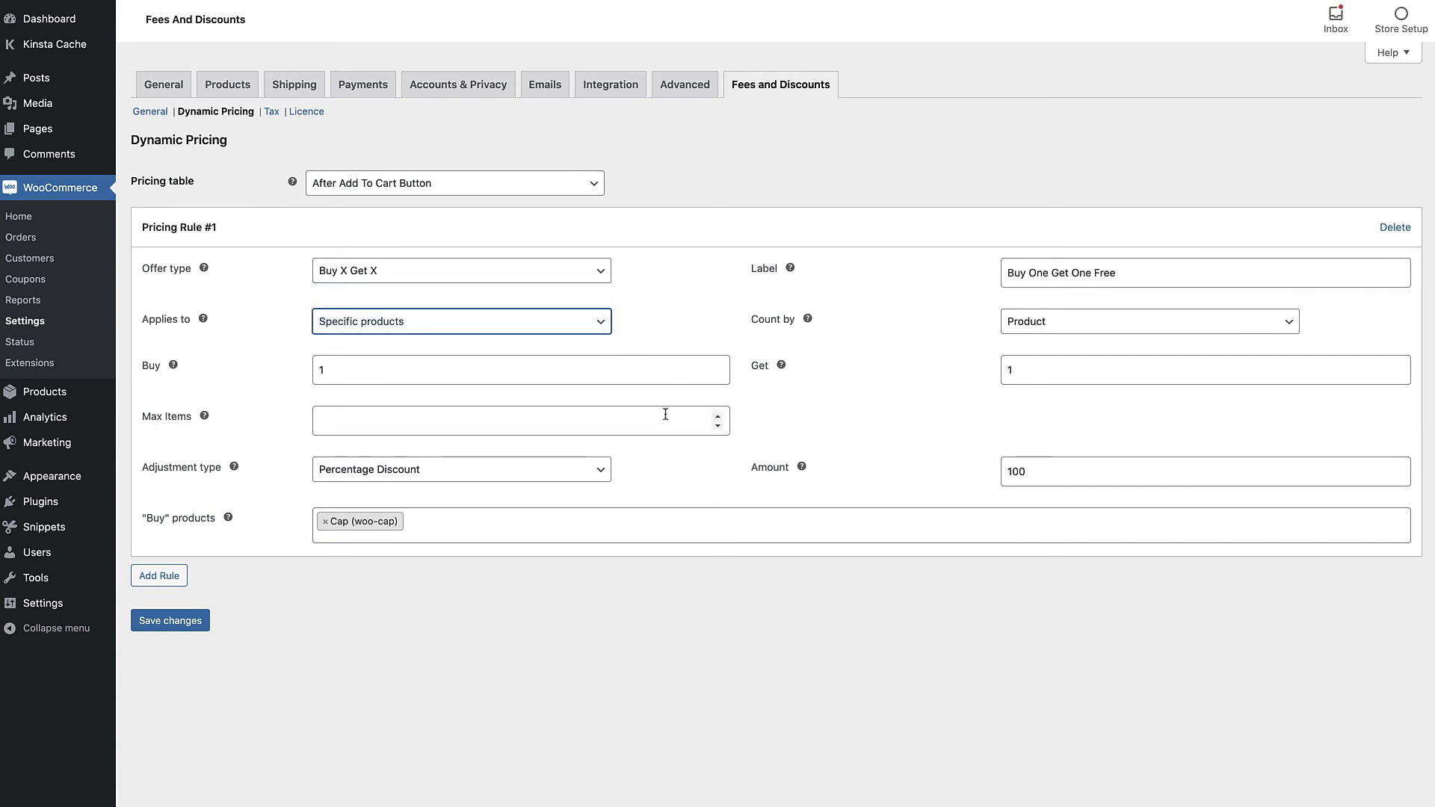
click(619, 524)
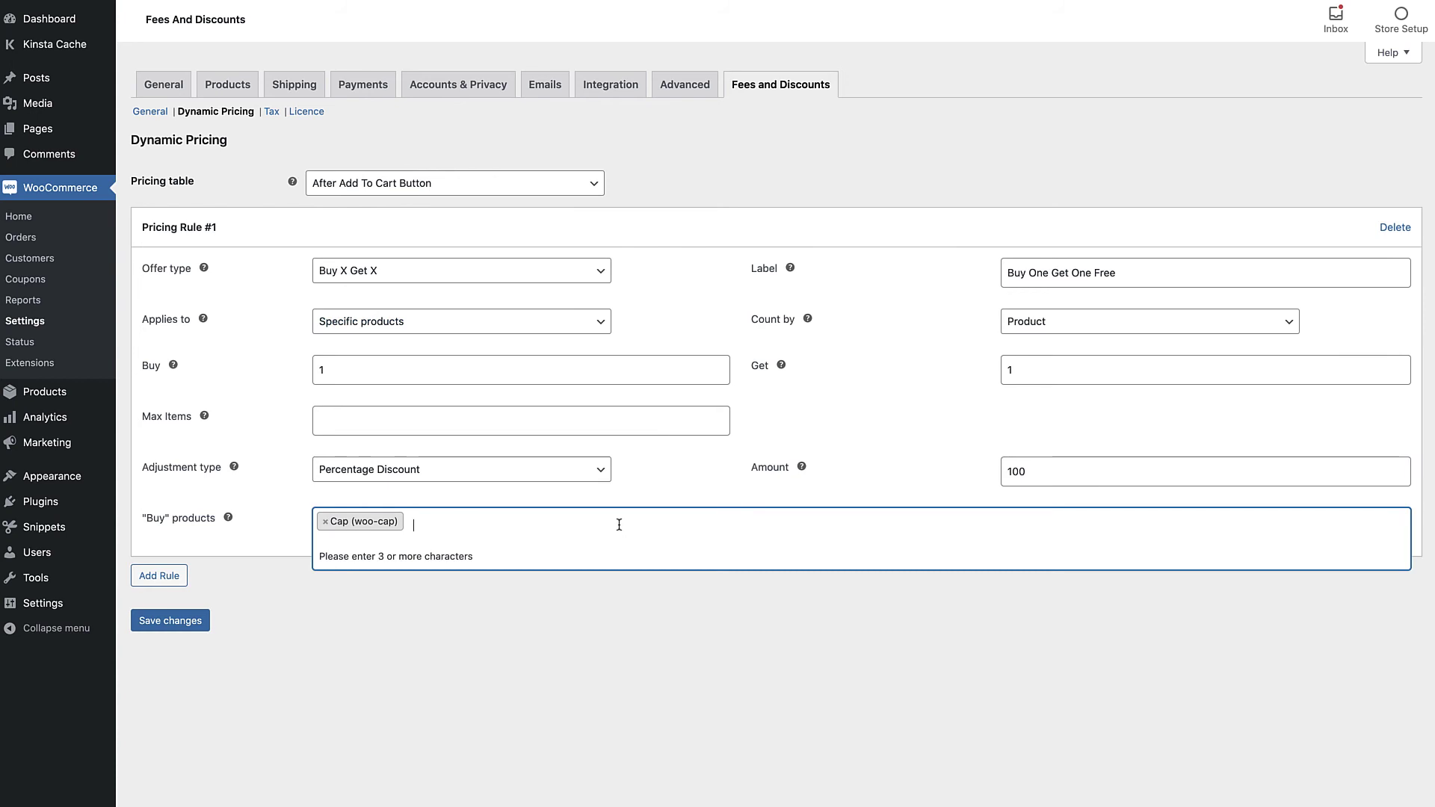
Confirm buy 1, get 1 at 100% Percentage Discount and save the Buy One Get One Free rule.
click(600, 367)
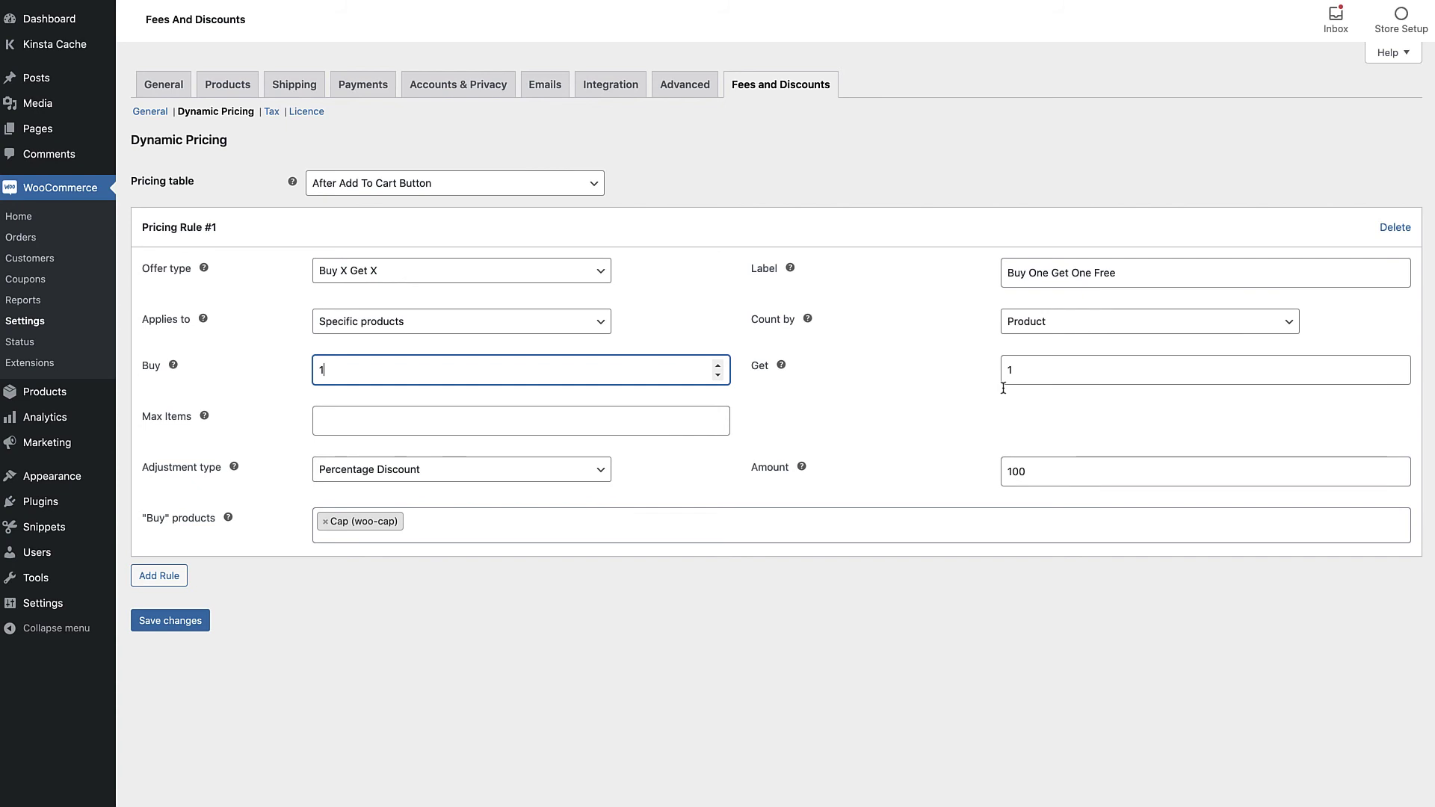
click(1035, 371)
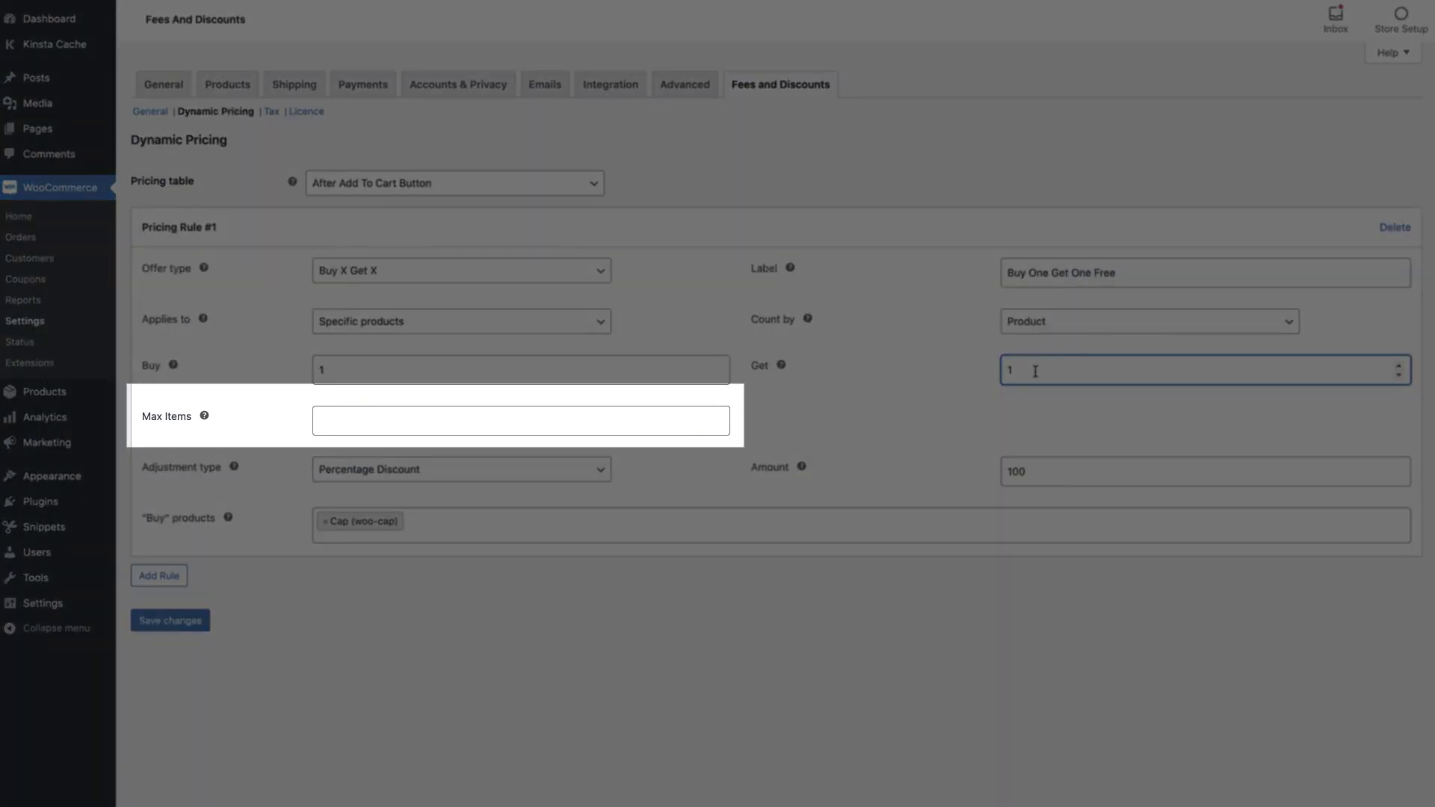
click(597, 476)
click(662, 481)
click(1123, 469)
click(180, 623)
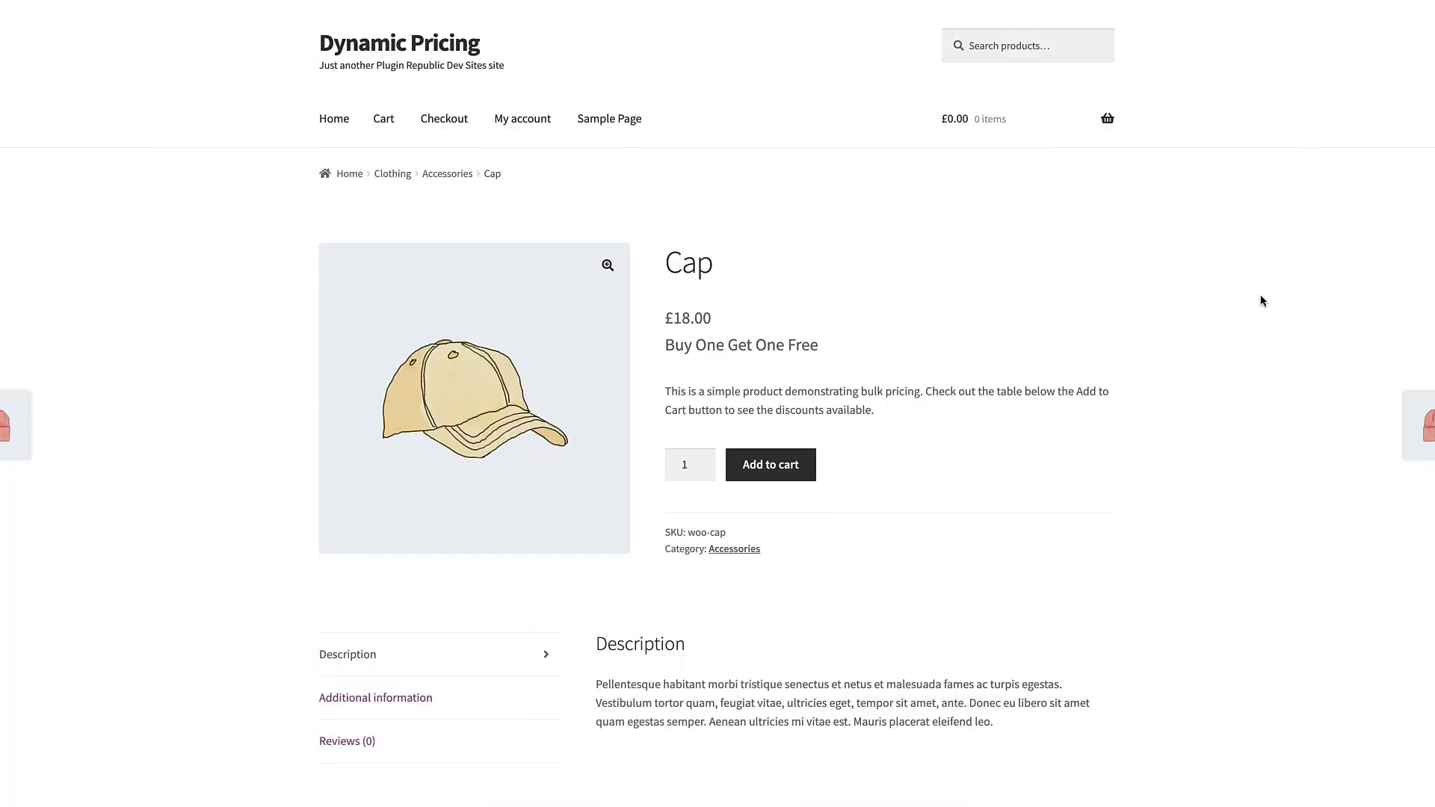
Add a Cap to the cart and raise the quantity to 2, making one free for an £18.00 subtotal.
click(763, 465)
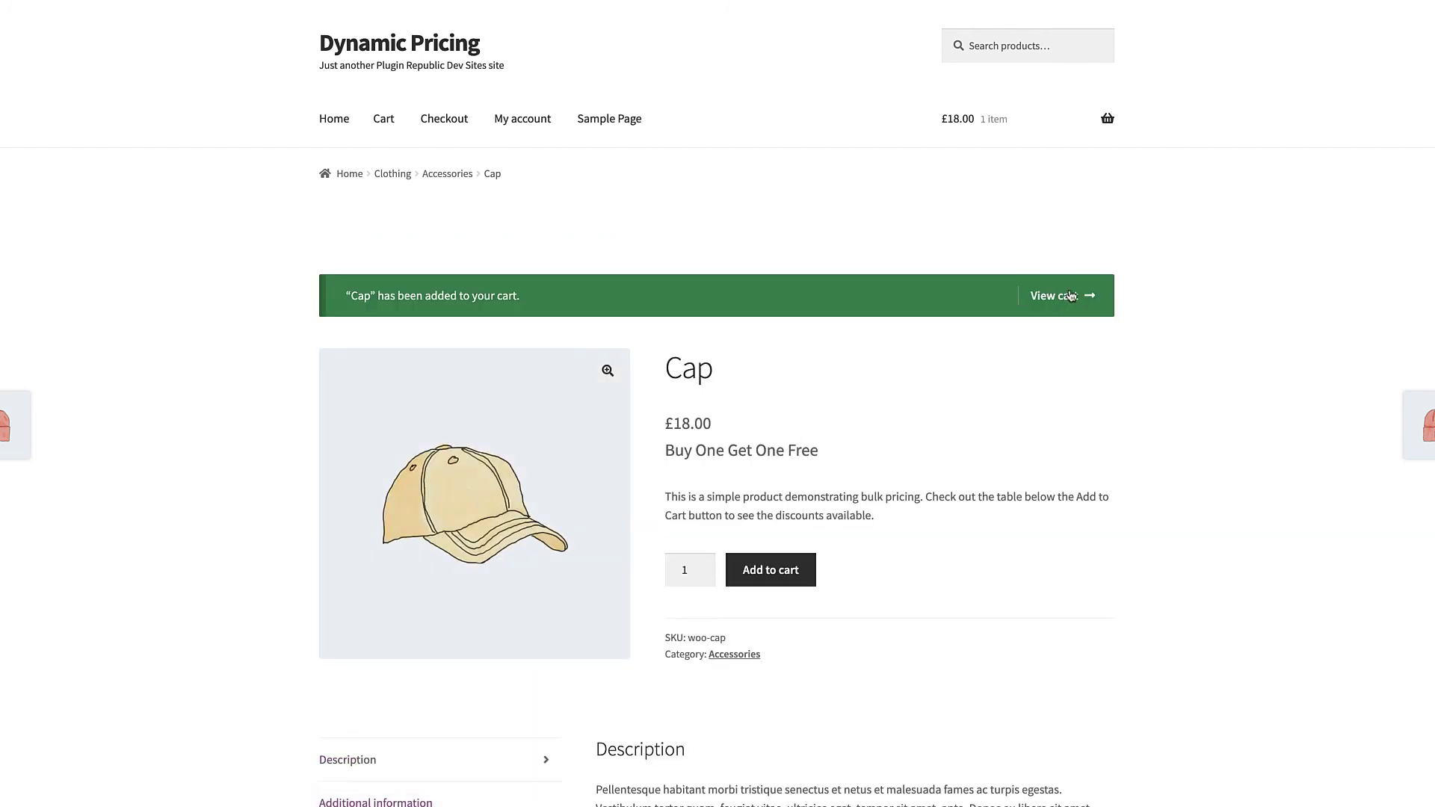
click(1067, 294)
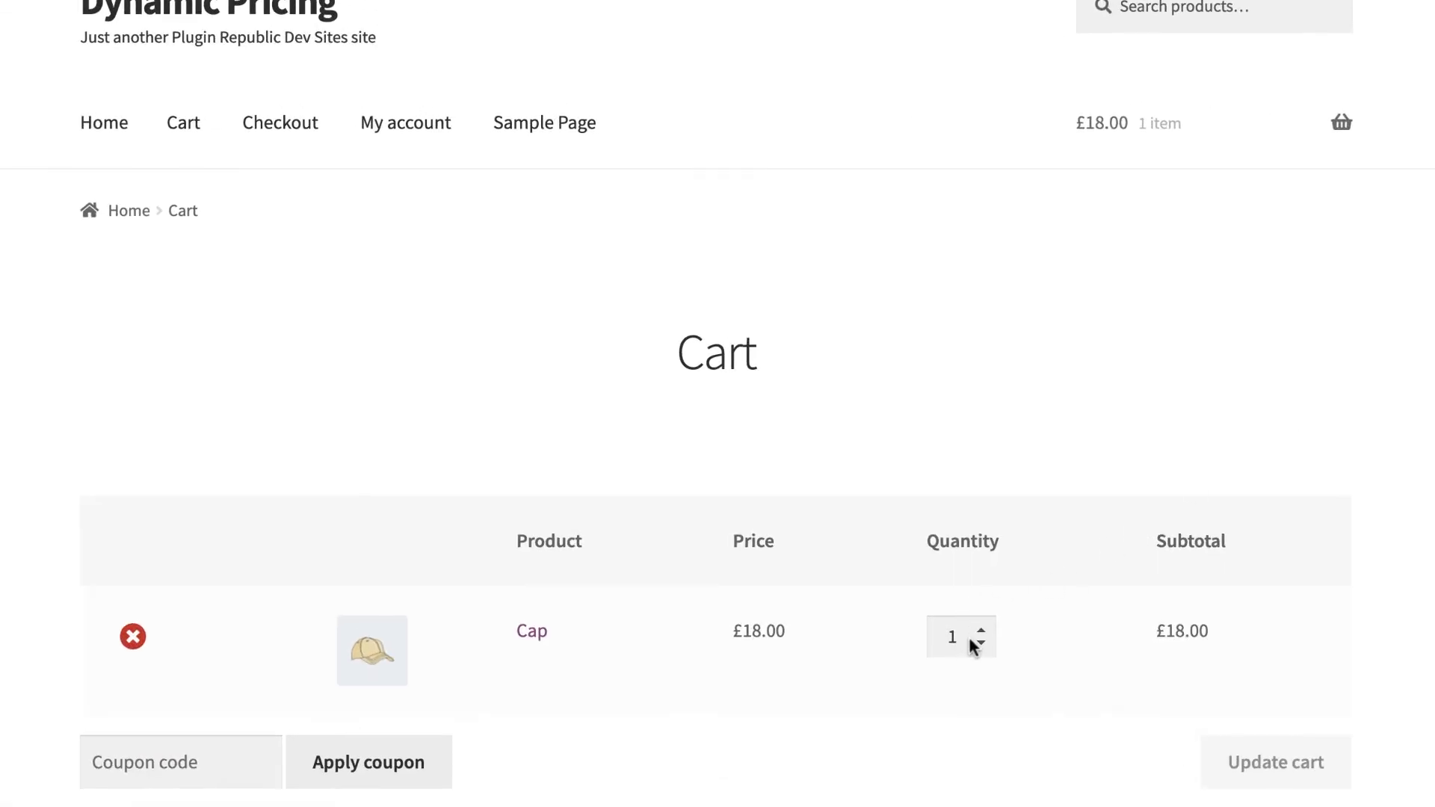
click(882, 437)
click(1291, 776)
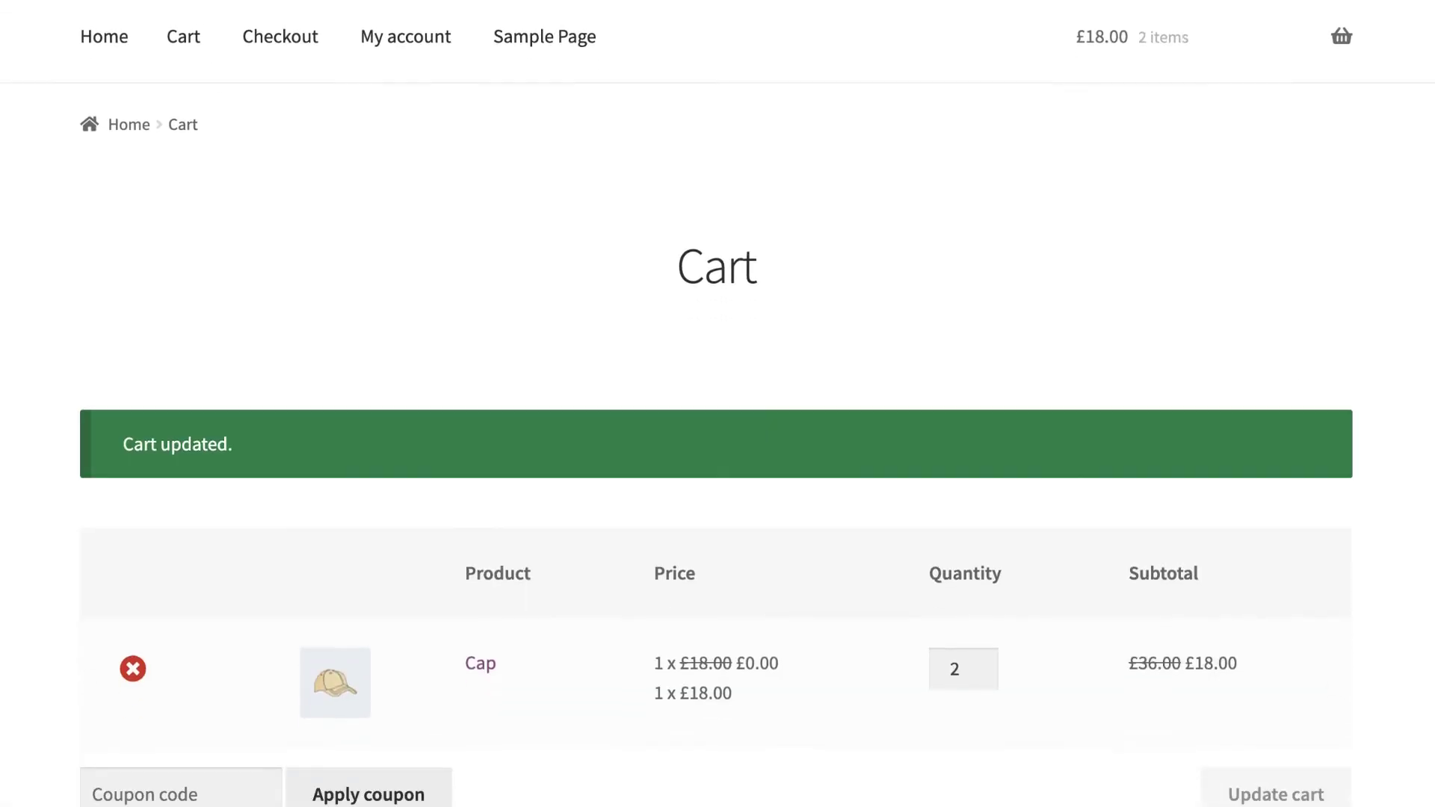